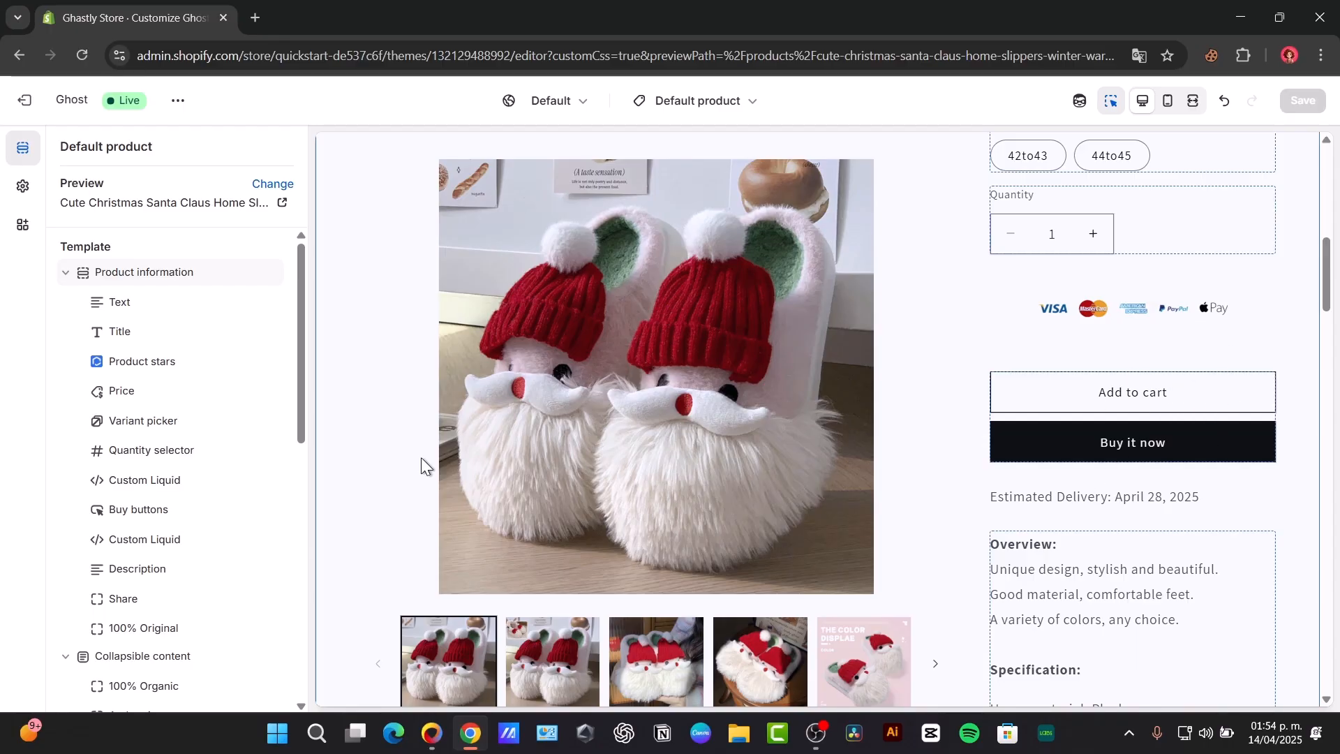
Step: Move the Buy buttons block to the end of the Product information section, below 100% Original, and save the template
drag(102, 511, 101, 538)
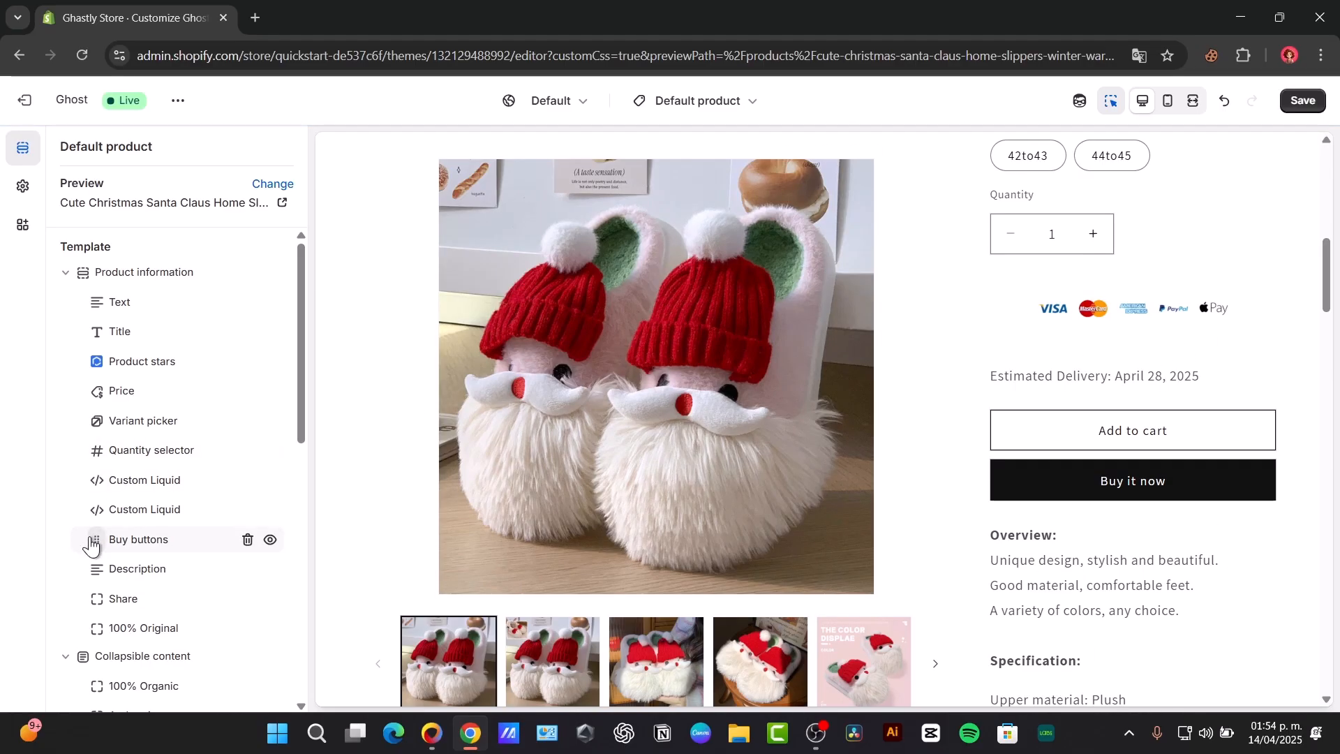
drag(91, 544, 96, 621)
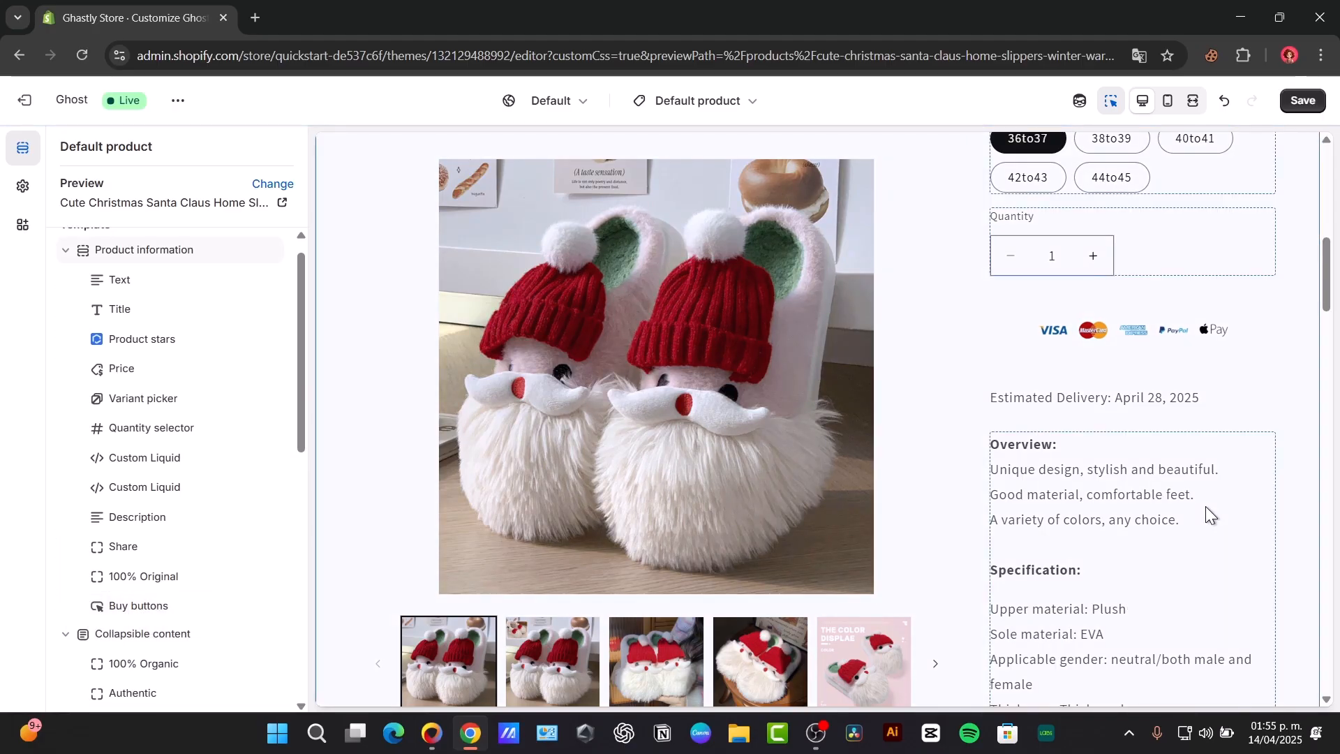
scroll(1205, 505, down, 15)
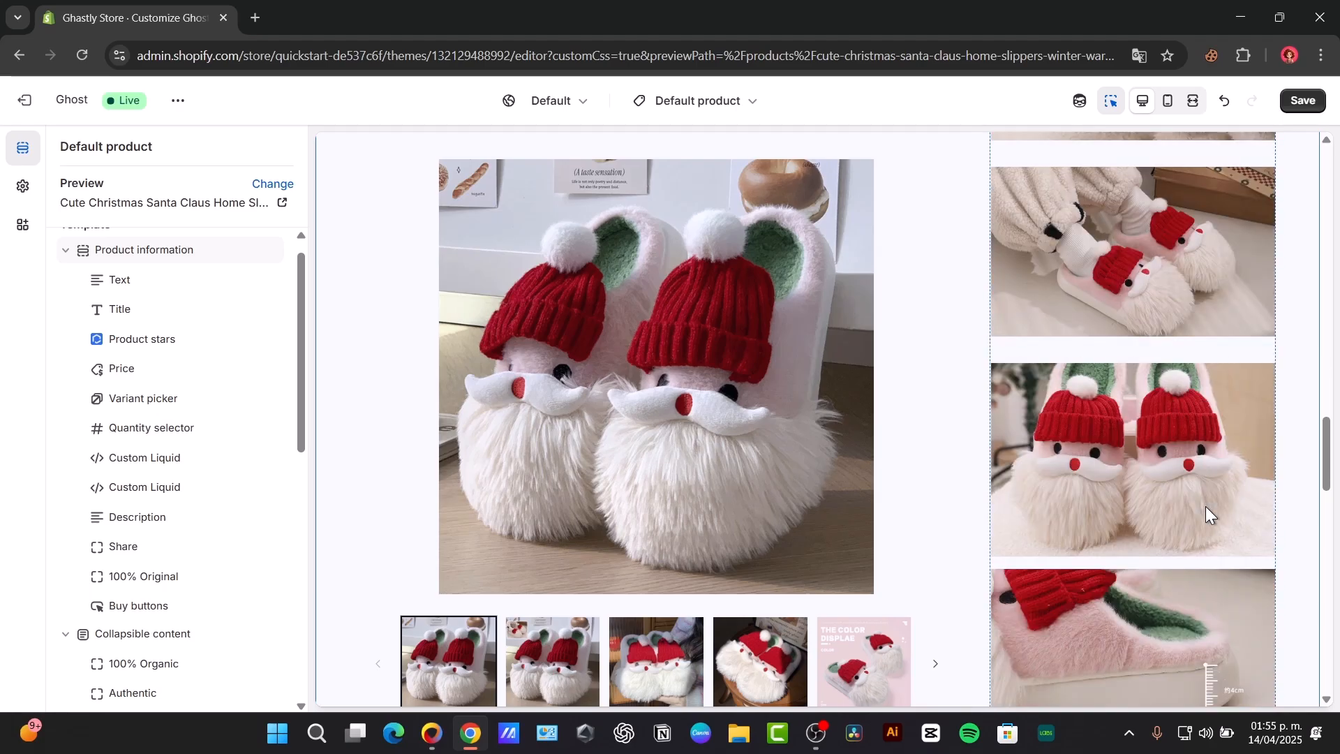
scroll(1205, 506, up, 10)
scroll(1208, 515, up, 15)
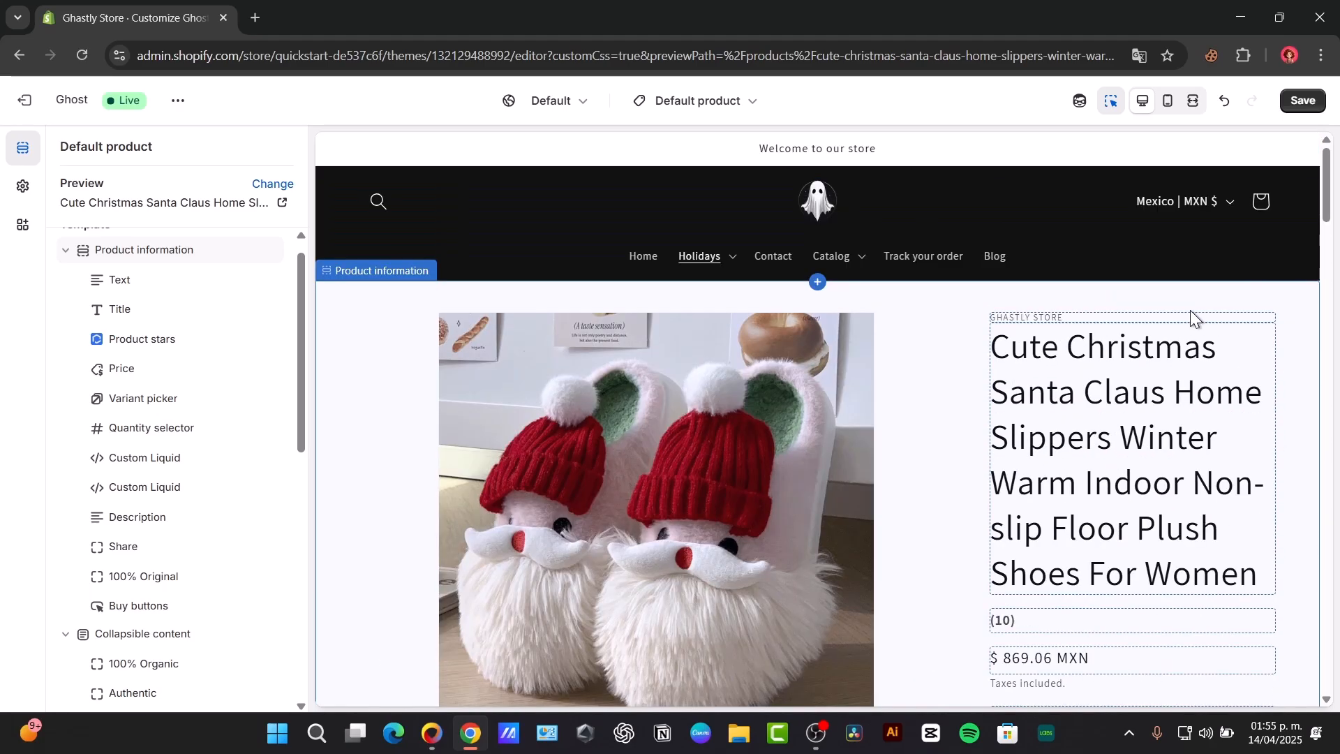
click(1299, 101)
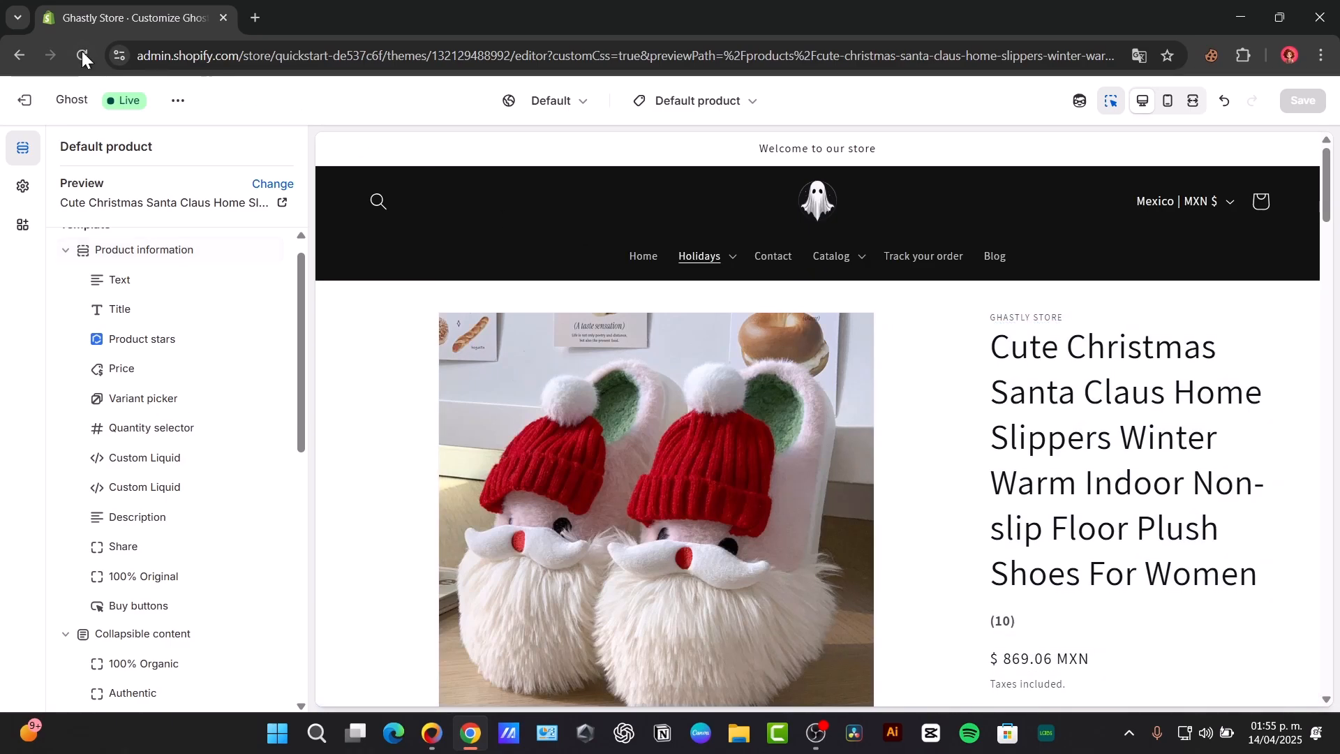
Step: Exit the theme editor, reopen the Ghost theme for customizing and load the Default product template
click(26, 103)
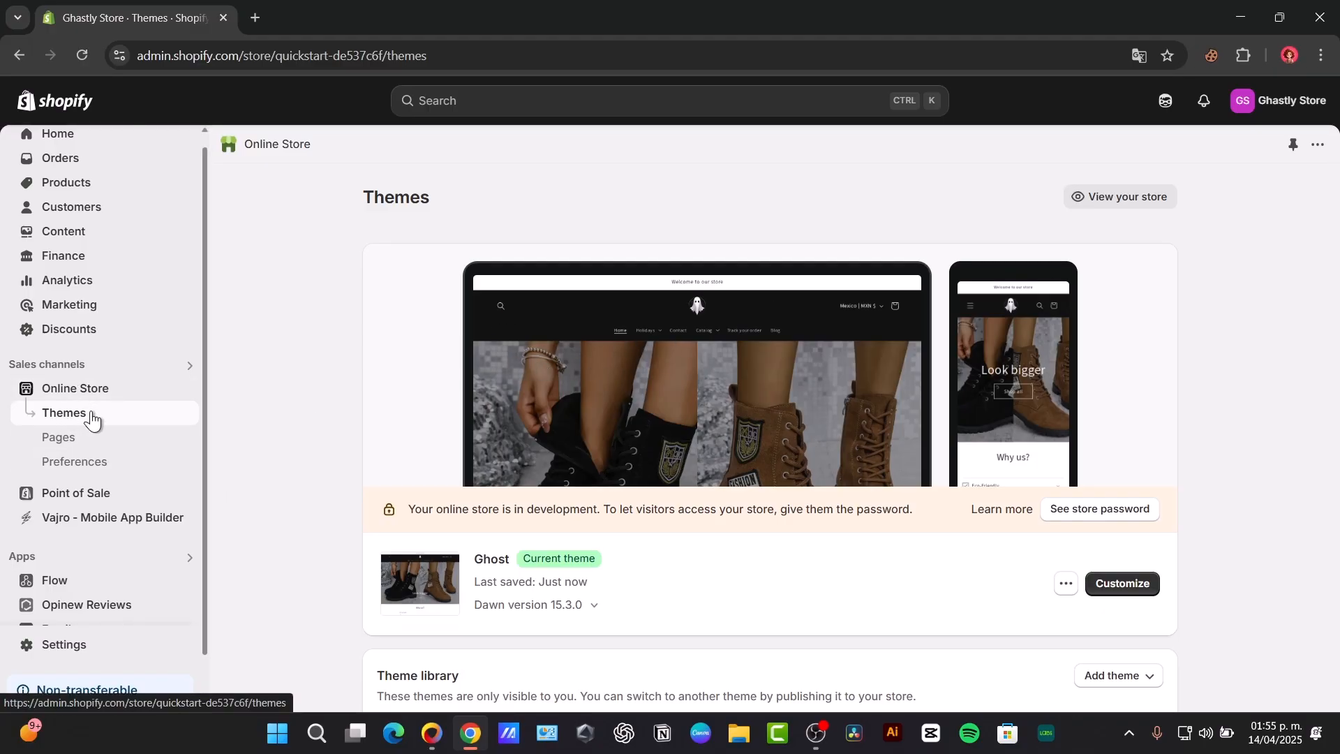
click(1122, 589)
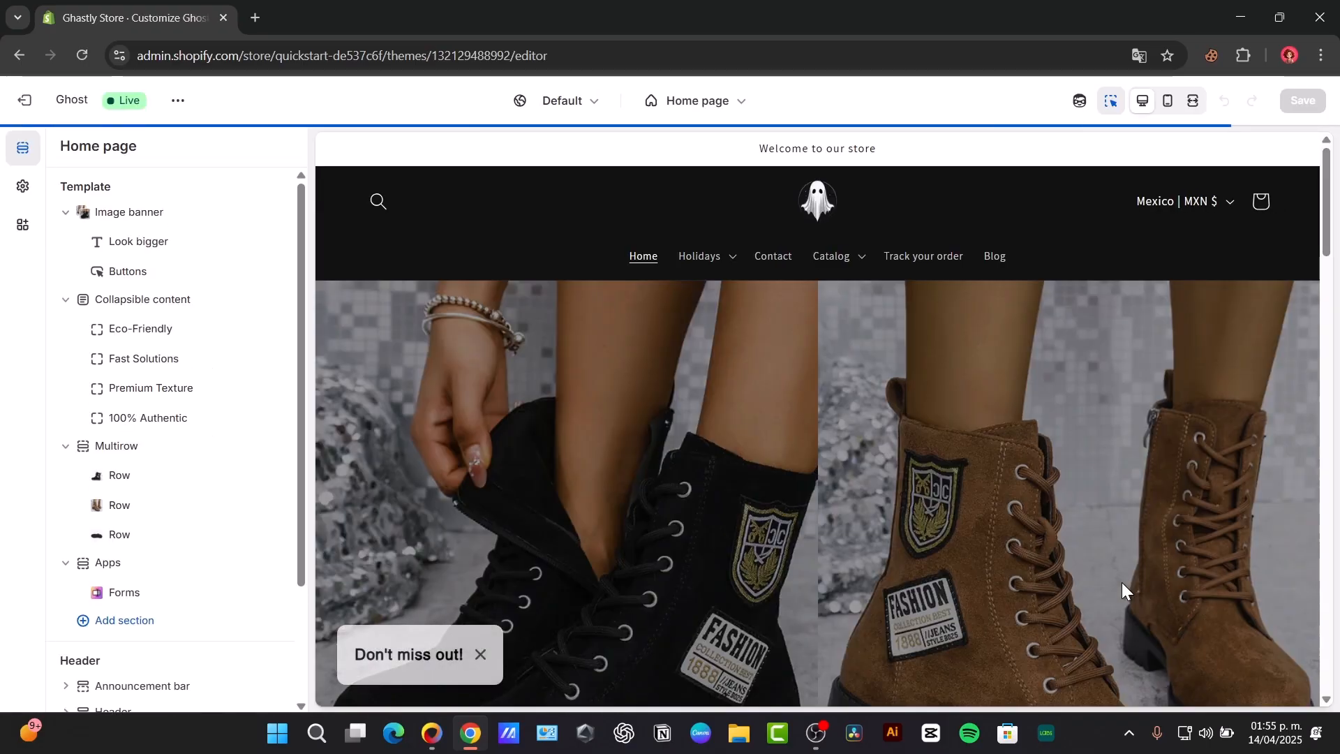
click(693, 104)
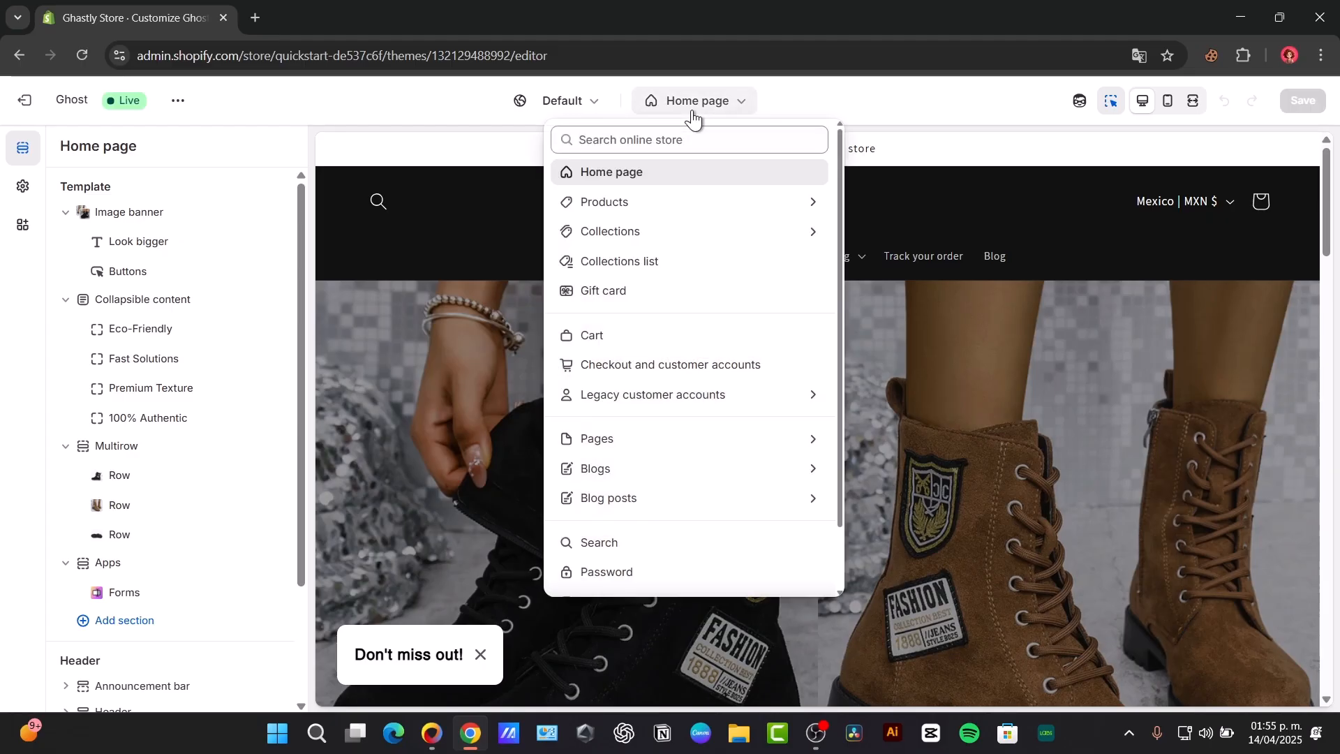
click(631, 201)
click(671, 230)
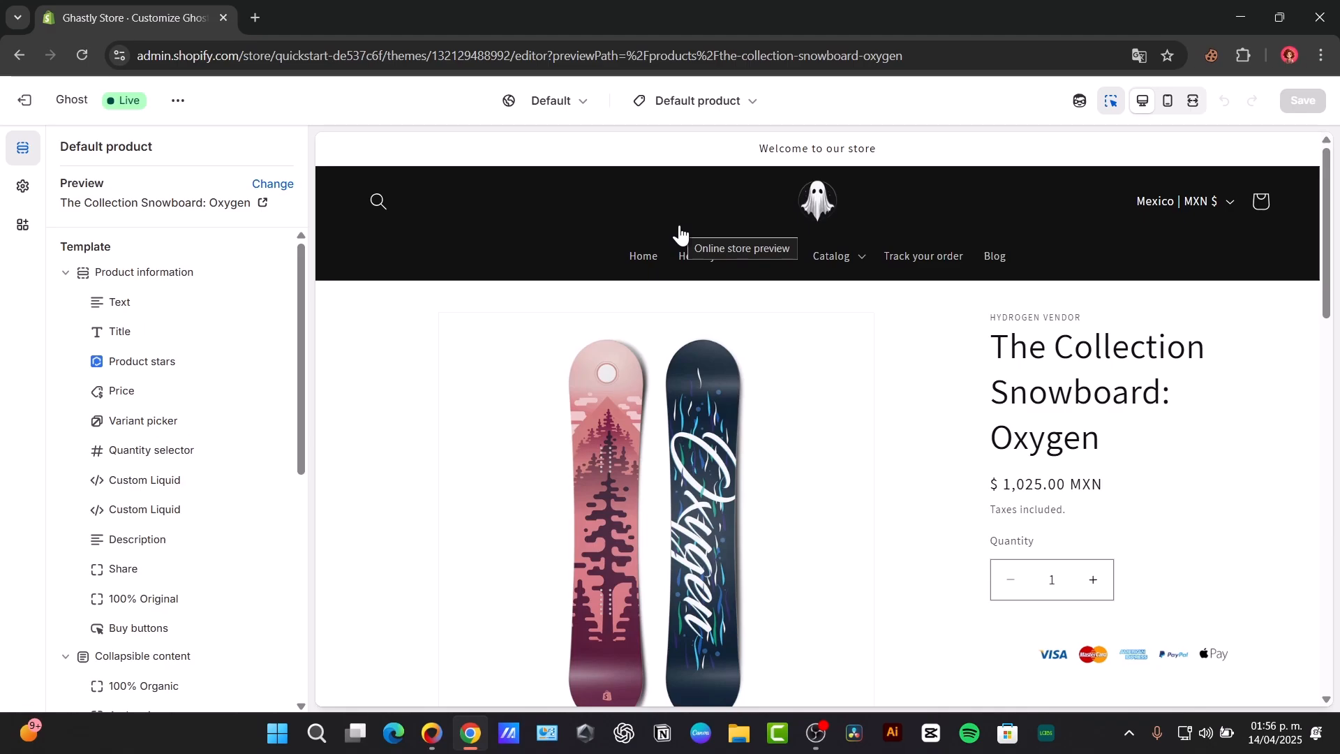
Step: Examine the theme settings, including Cart, Badges, Content containers and Buttons, for payment-related options
click(30, 194)
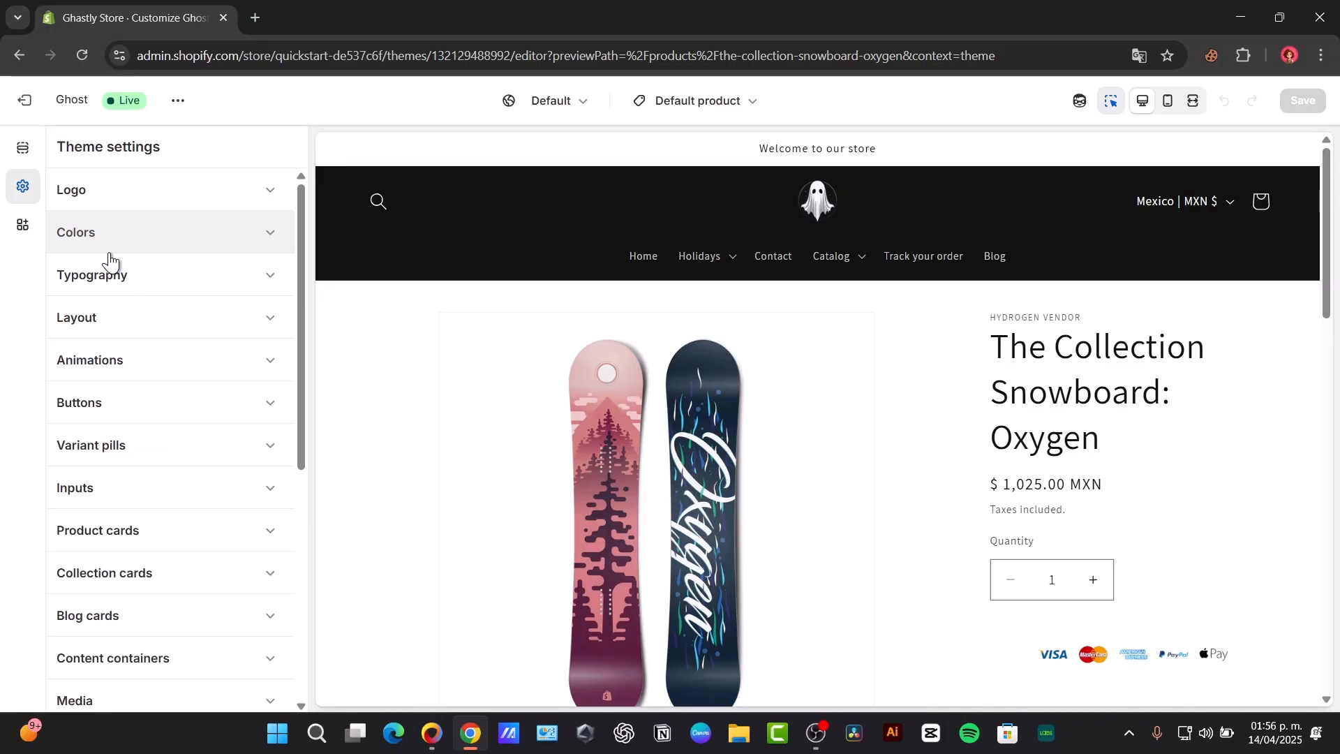
scroll(237, 311, down, 6)
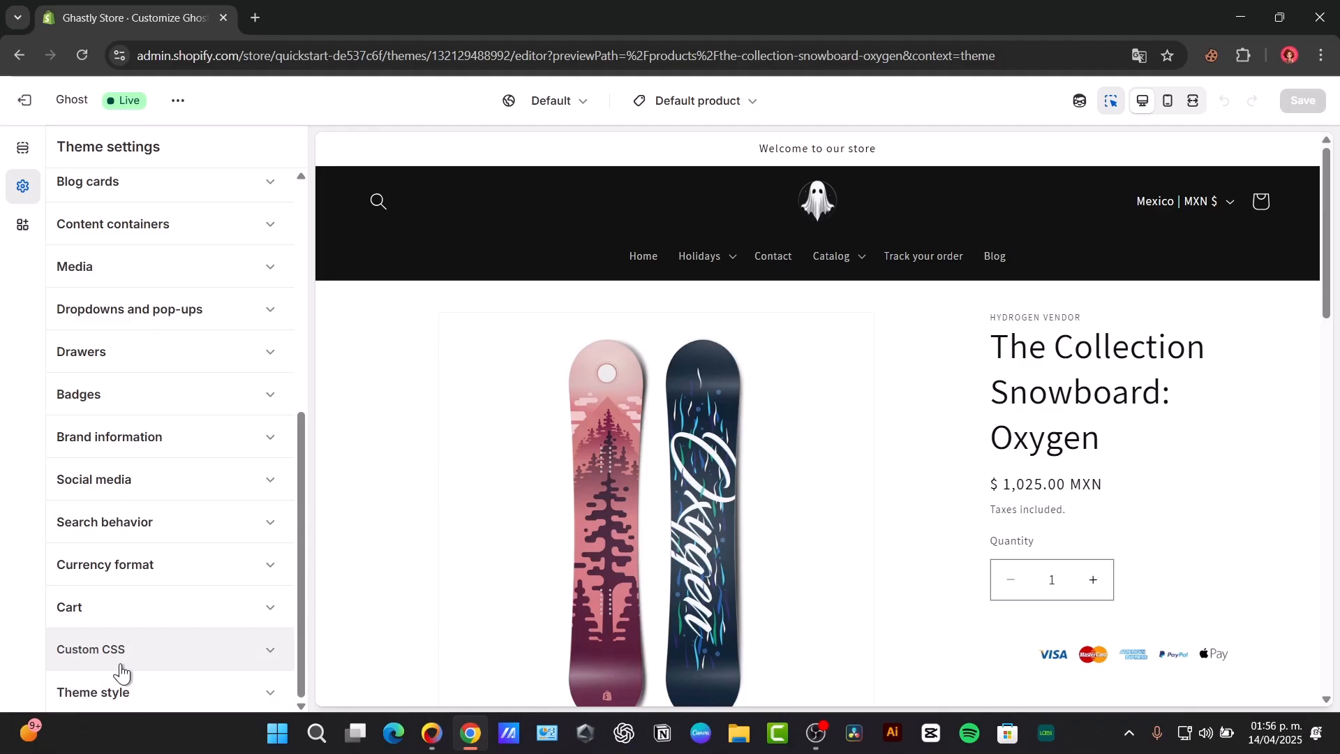
click(133, 609)
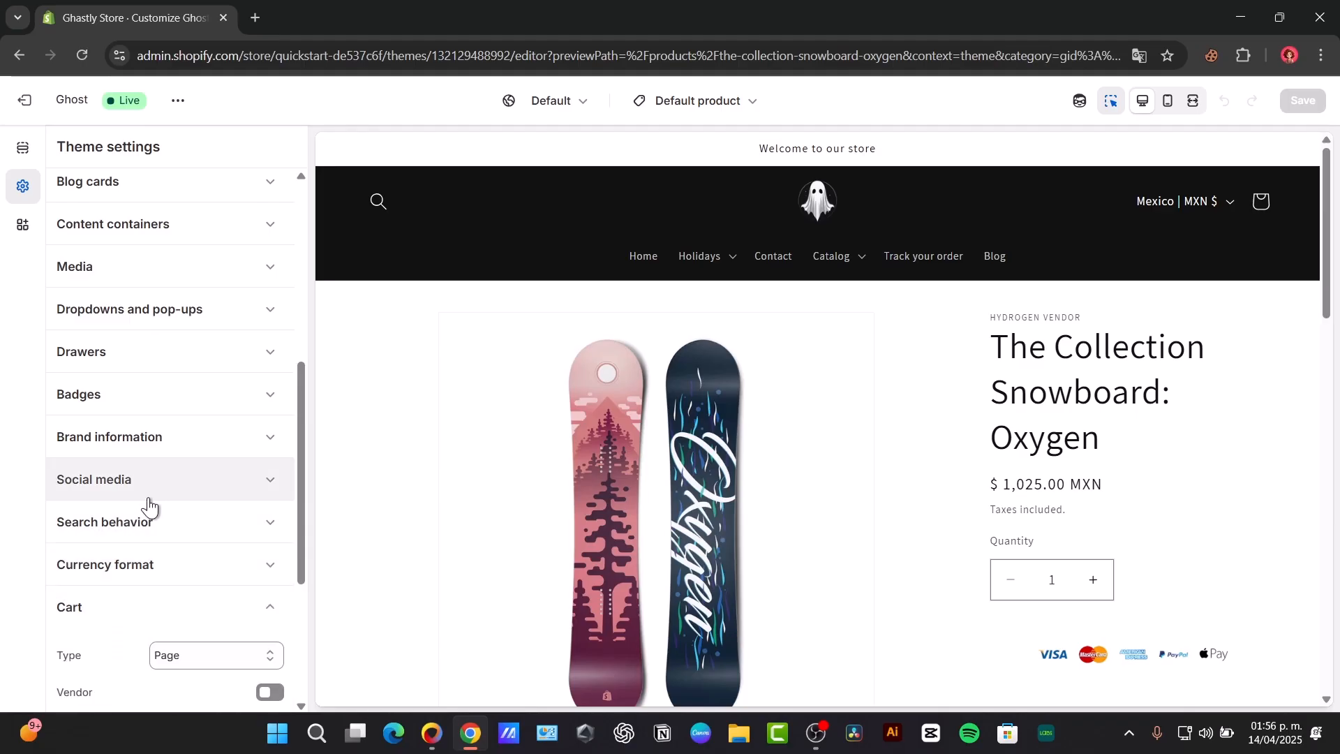
click(153, 396)
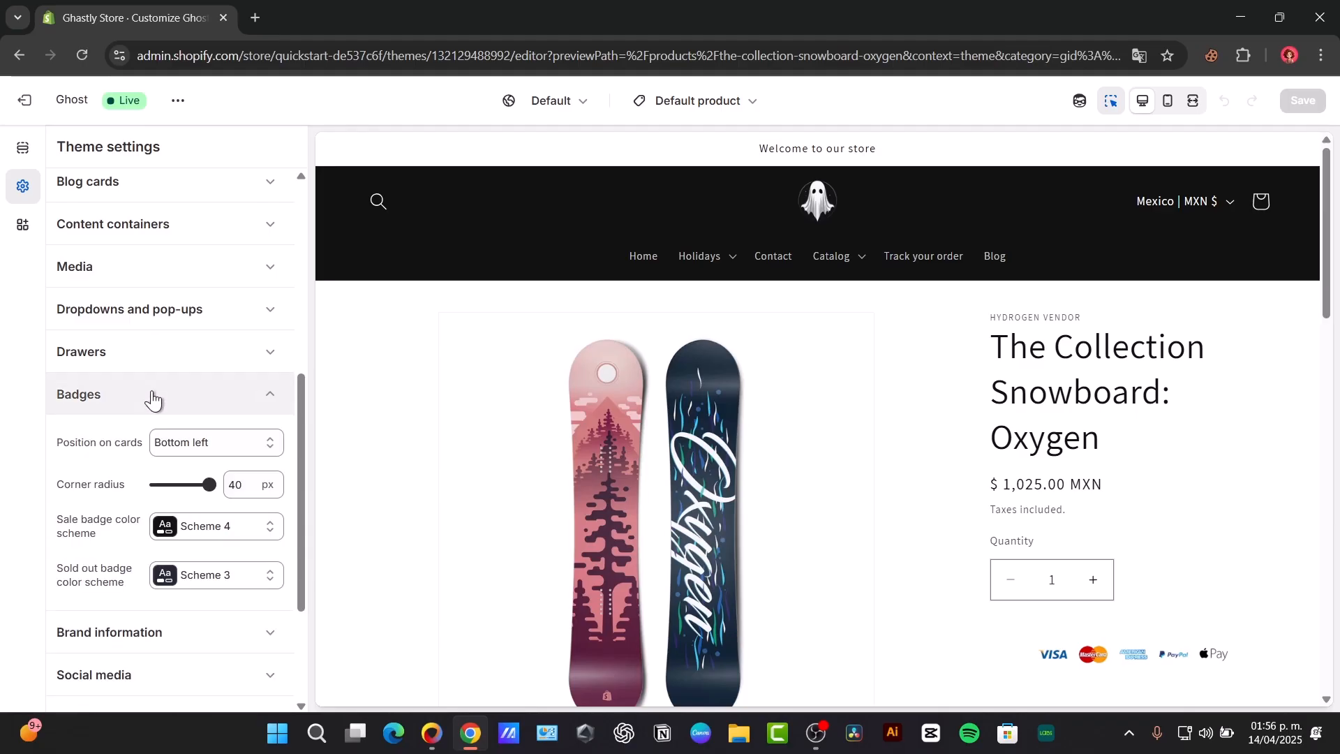
scroll(190, 332, up, 6)
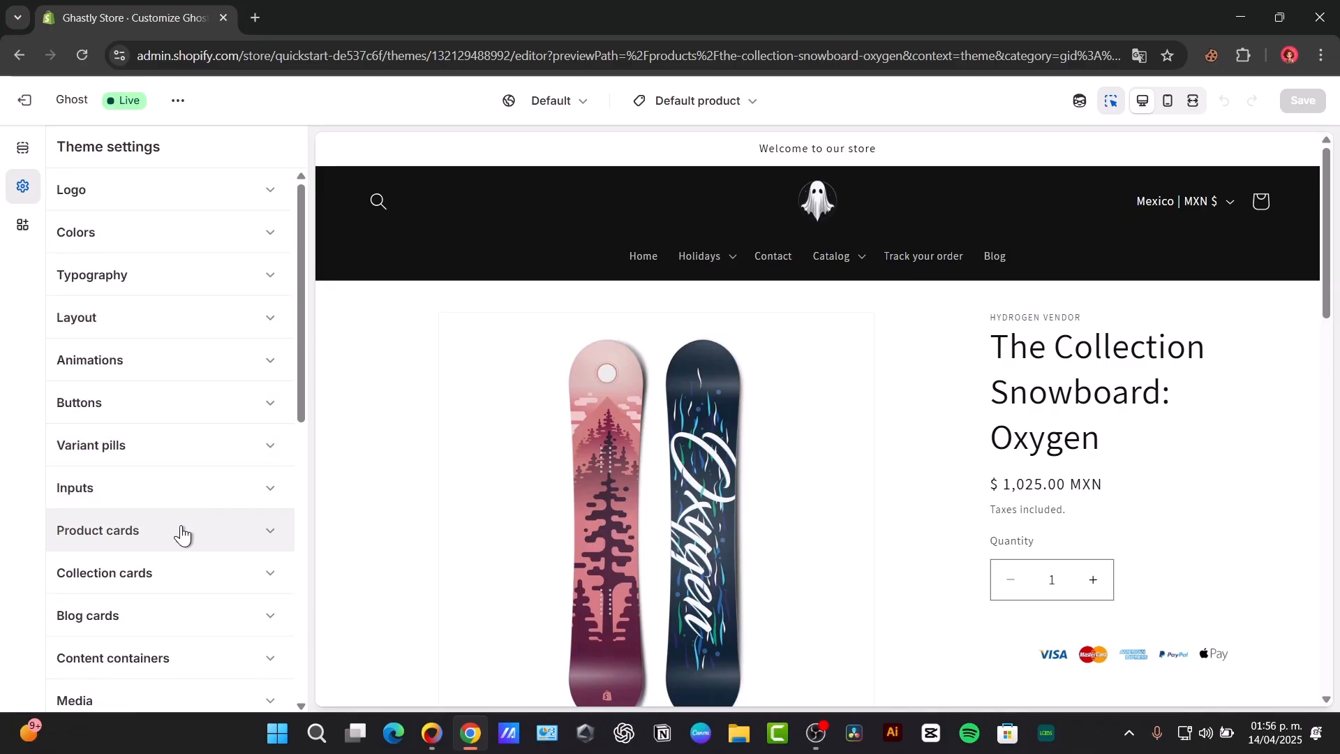
click(185, 682)
scroll(205, 659, down, 5)
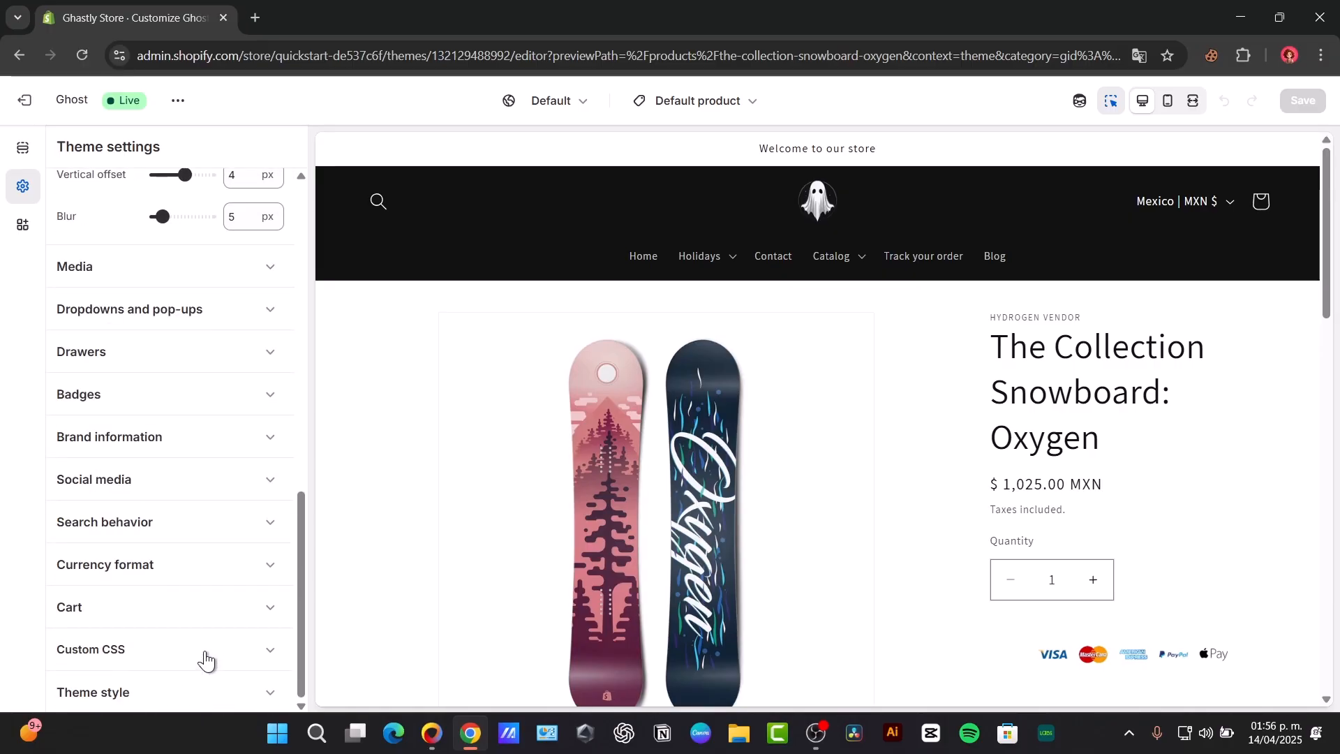
click(205, 674)
click(179, 693)
scroll(185, 479, up, 10)
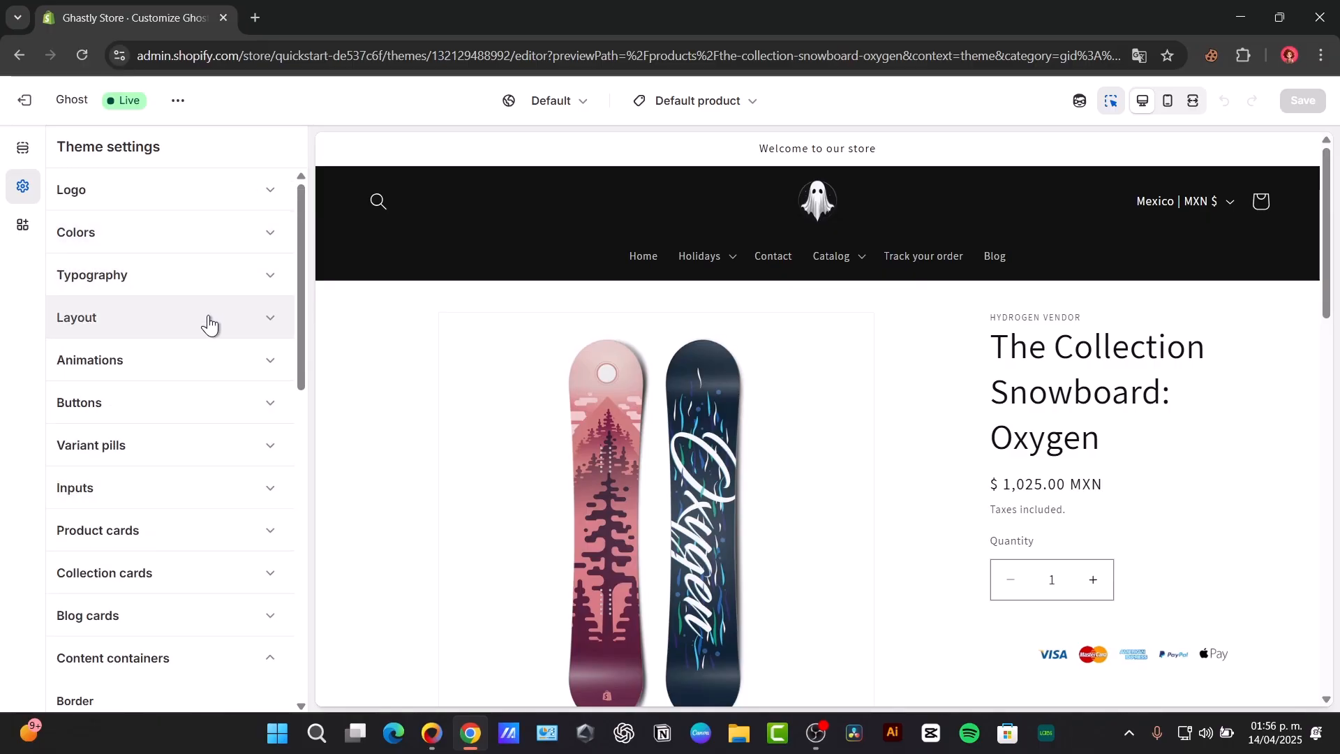
click(208, 402)
scroll(213, 399, down, 6)
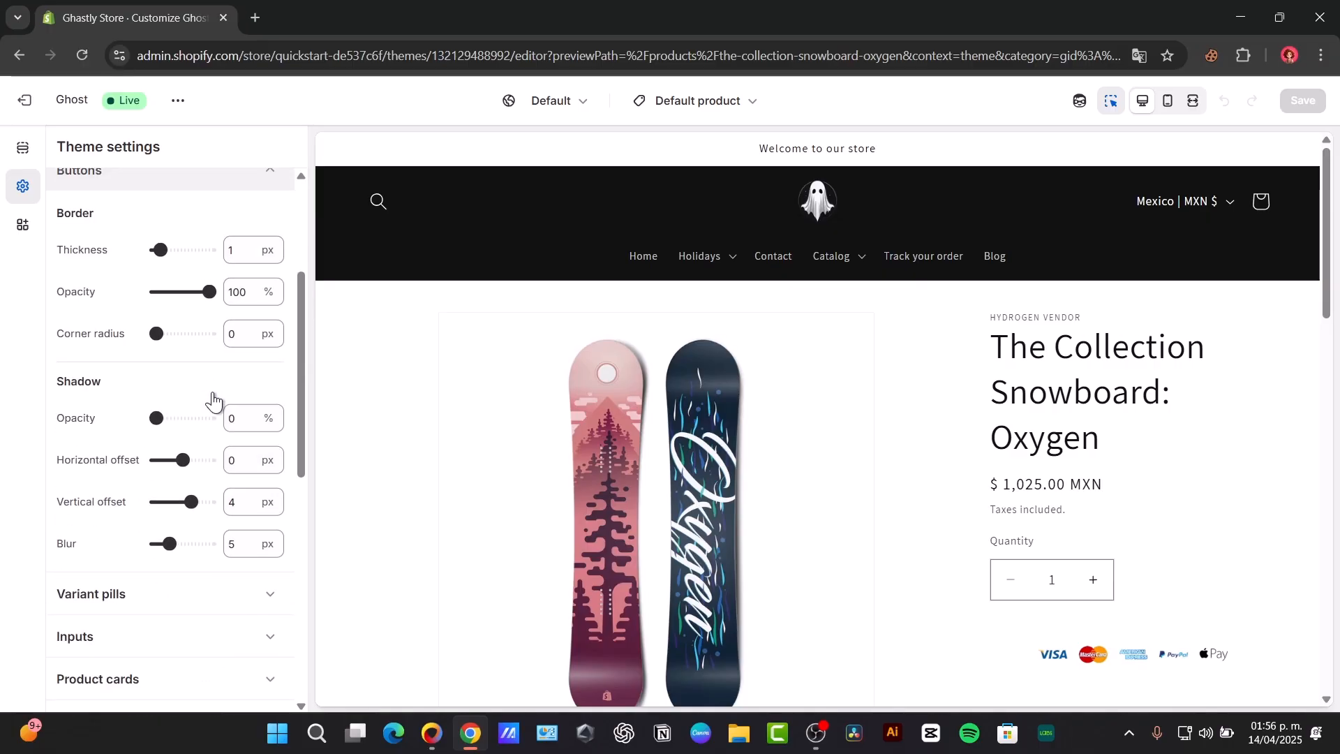
scroll(215, 416, down, 5)
scroll(215, 416, up, 5)
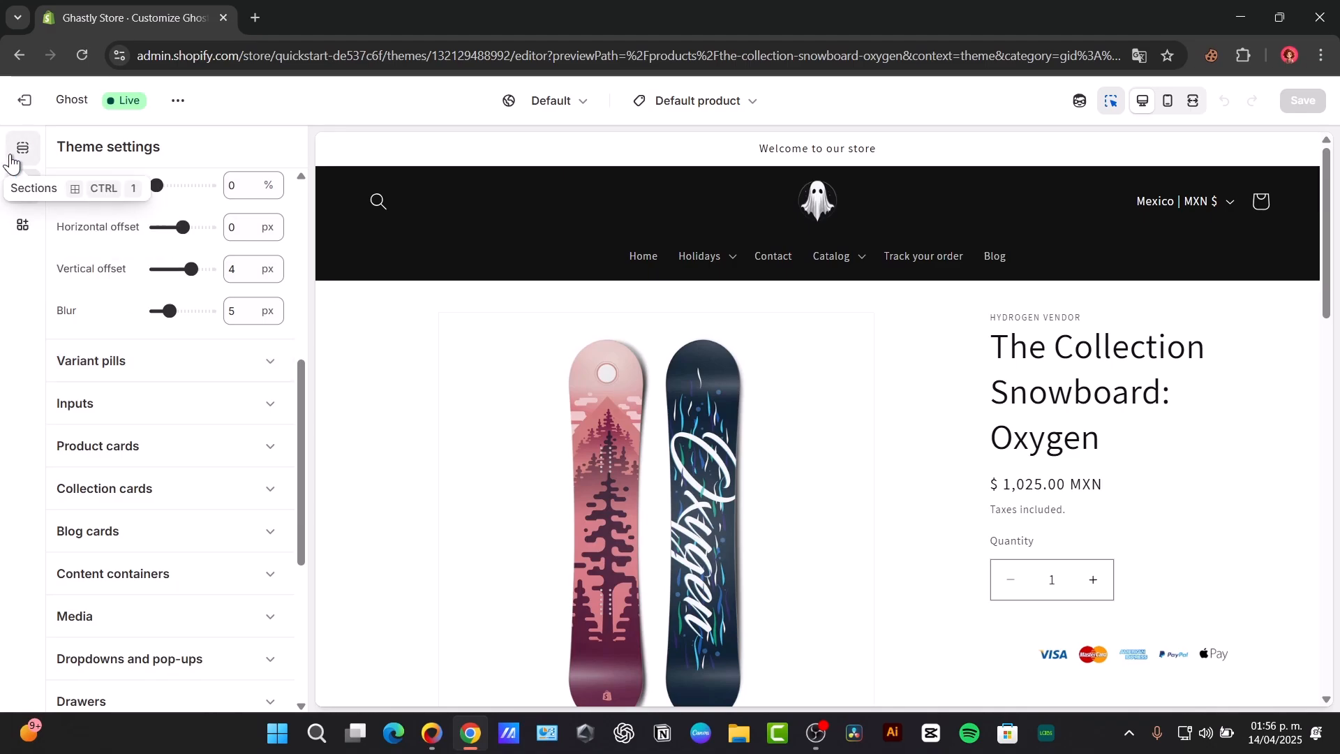
Step: Return to the template's sections and open the settings of the Footer section
click(23, 149)
scroll(443, 404, down, 3)
scroll(144, 448, down, 10)
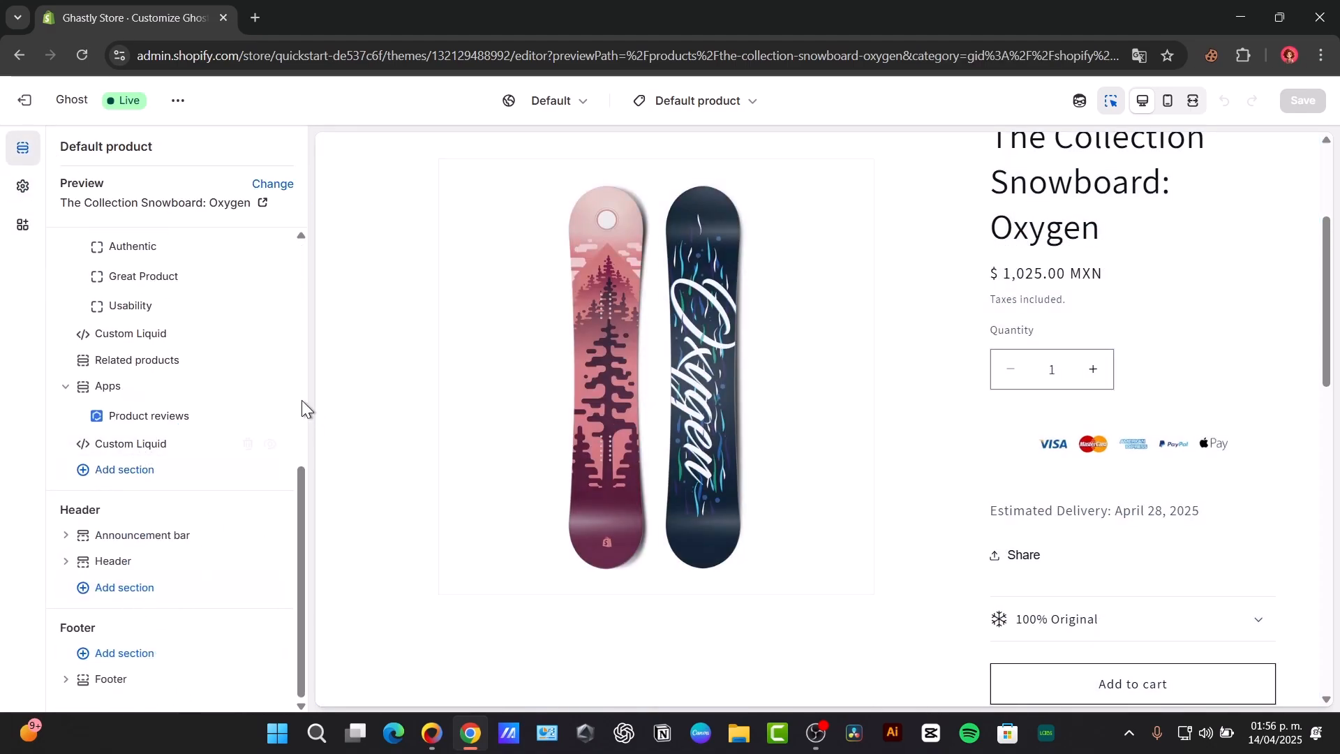
scroll(660, 456, down, 10)
click(593, 581)
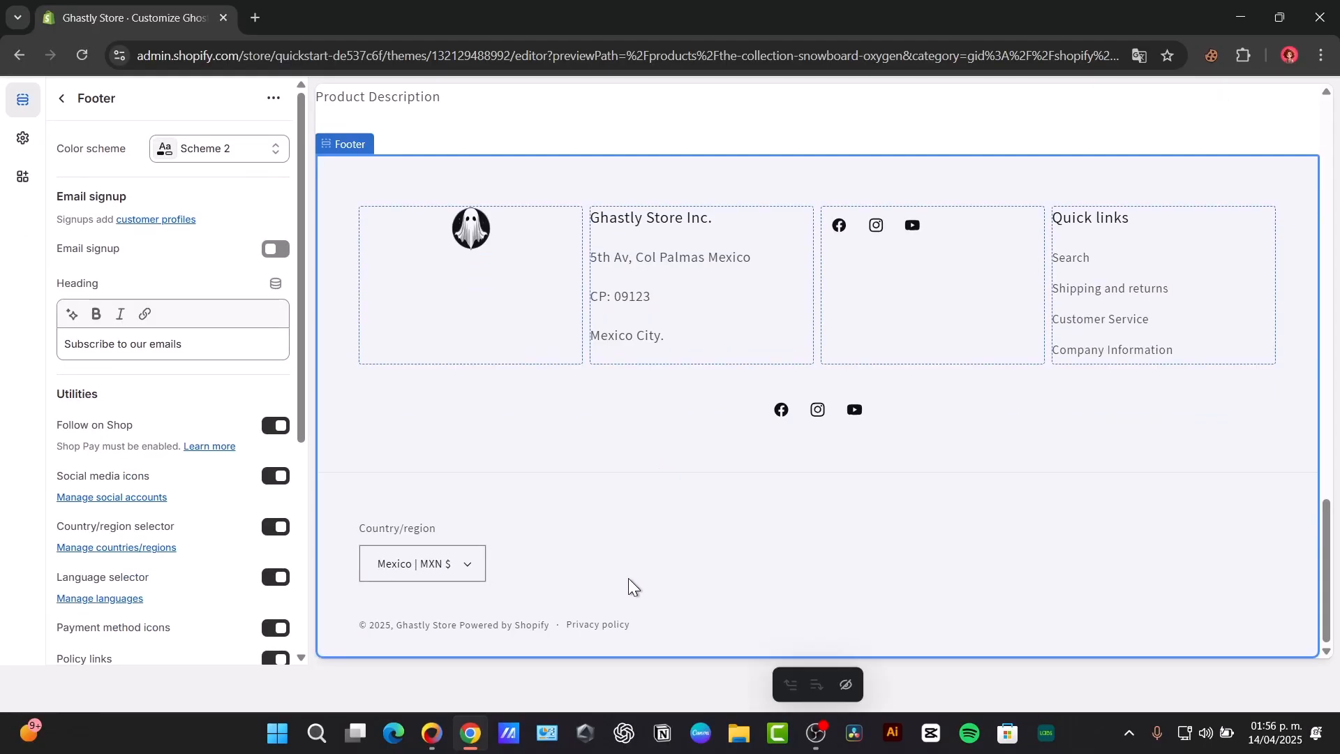
Step: Find the footer's Payment method icons option and switch it off and back on
scroll(213, 530, down, 5)
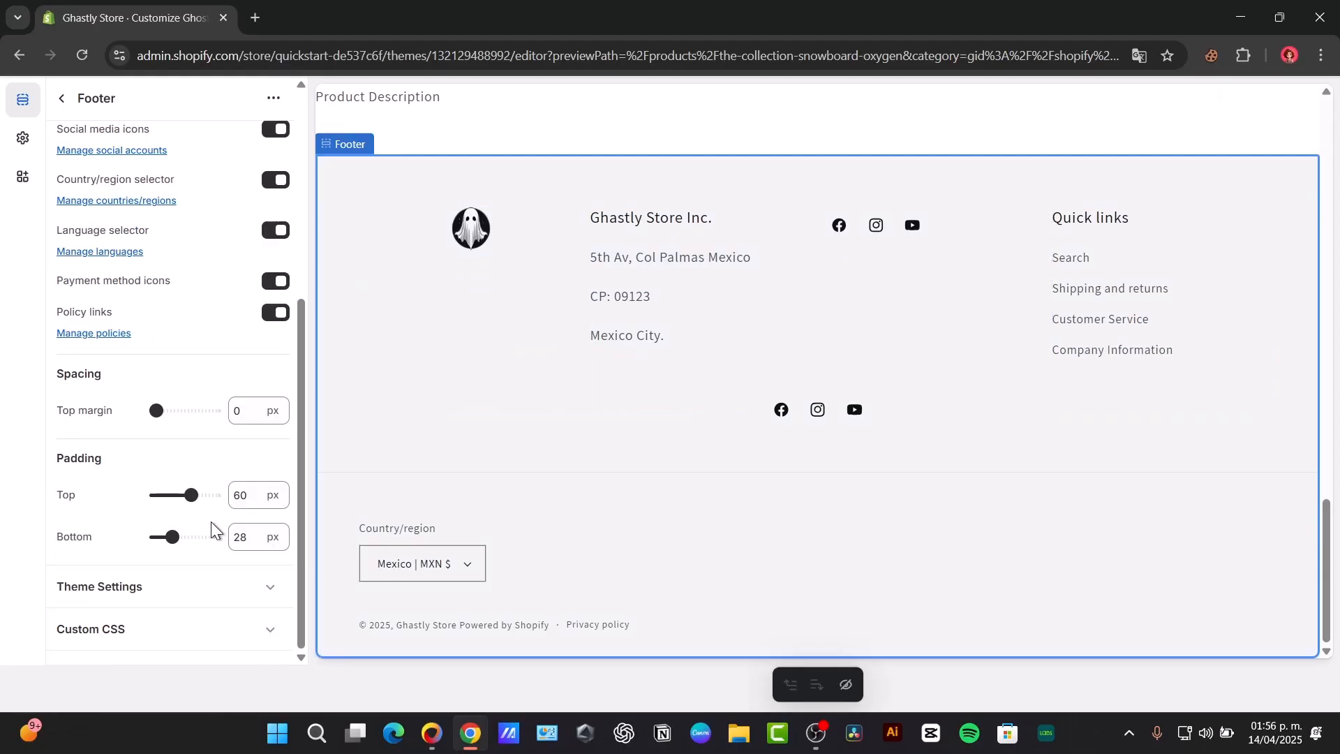
scroll(213, 530, up, 3)
drag(56, 524, 174, 527)
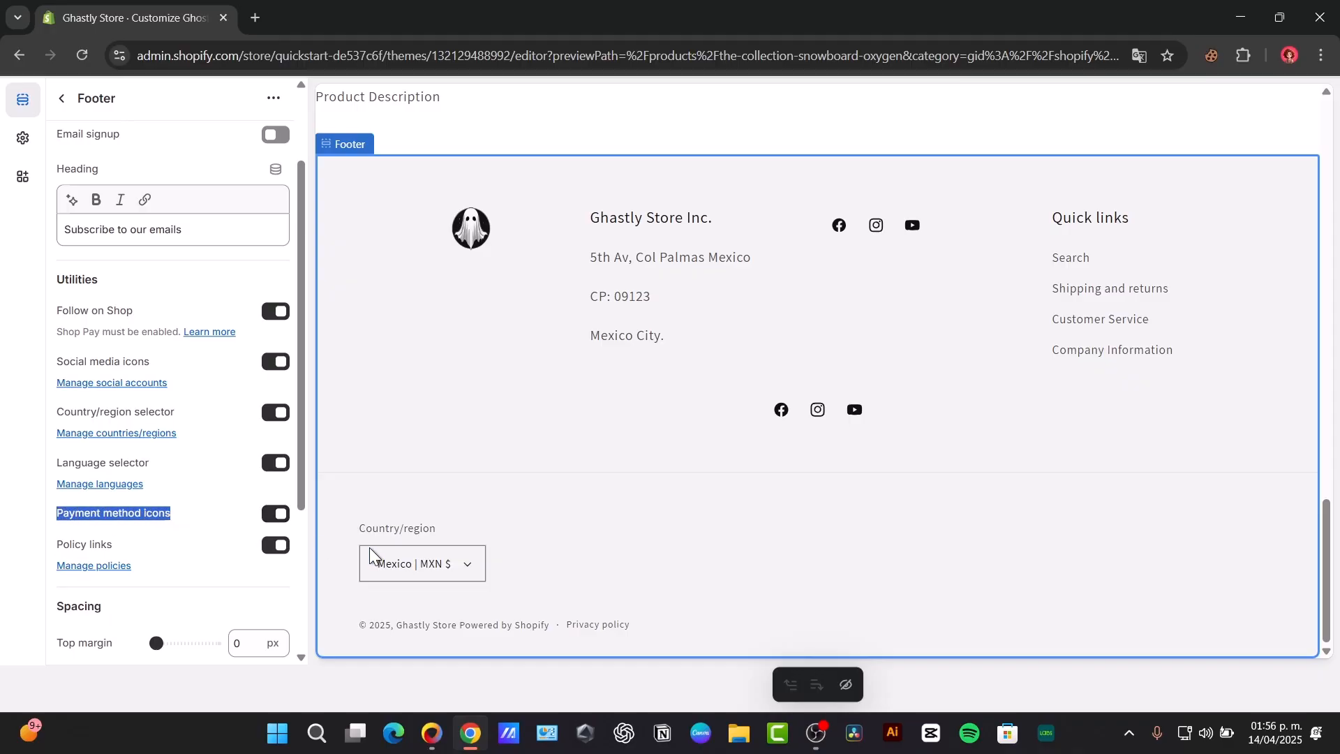
click(280, 517)
click(280, 516)
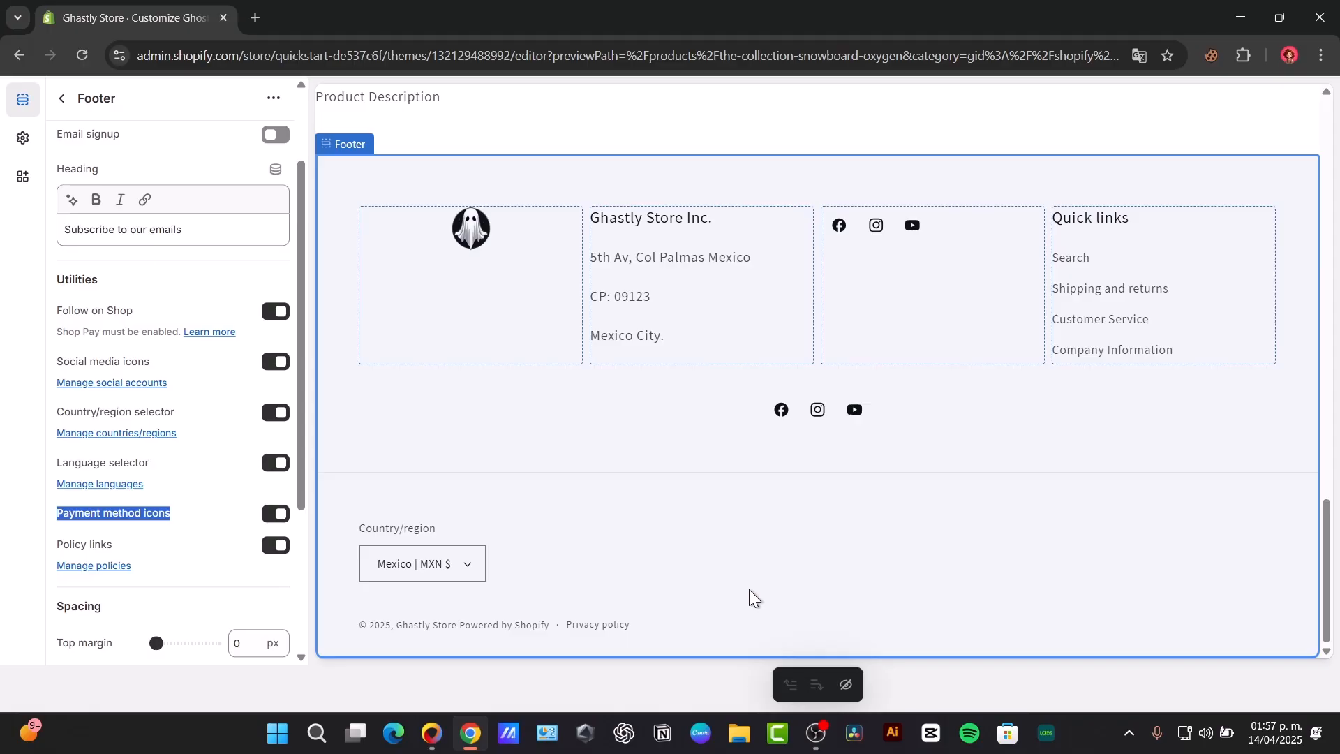
Step: Leave the footer settings and reload the Default product template
scroll(750, 598, up, 15)
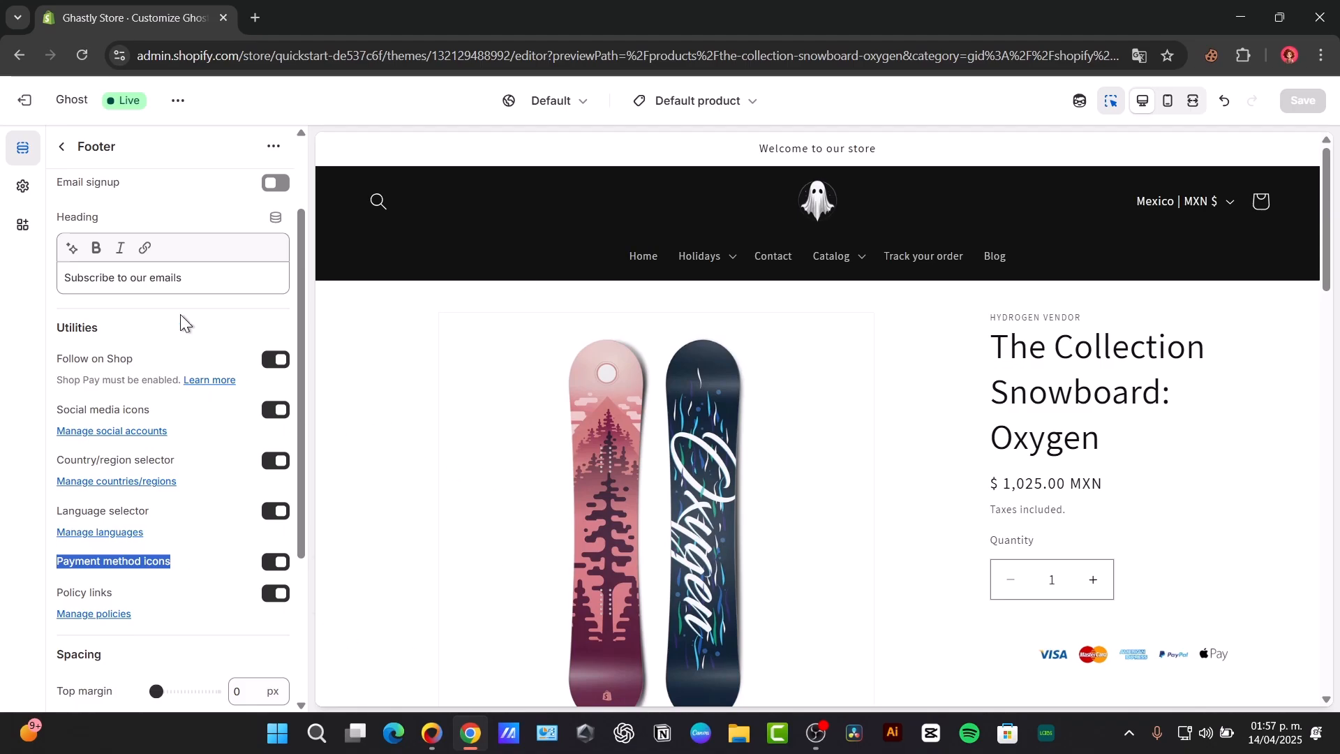
click(62, 147)
click(668, 103)
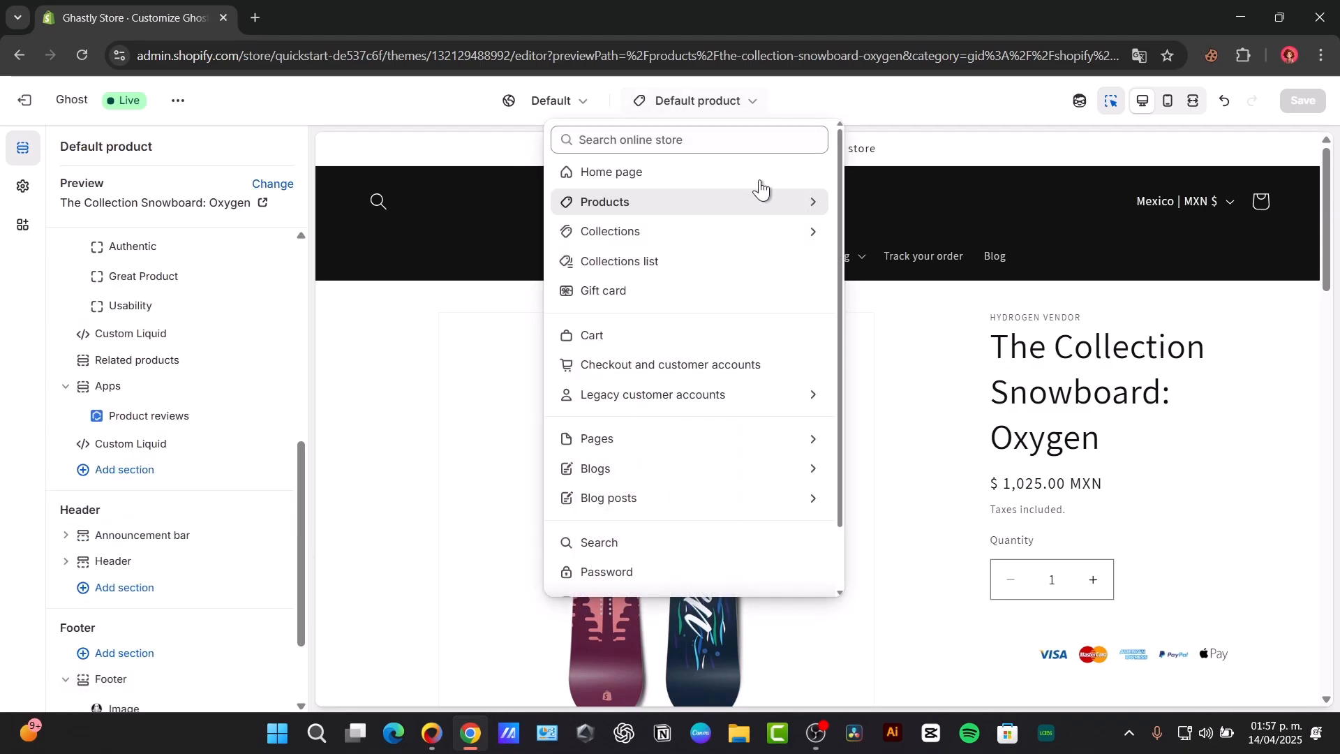
click(655, 195)
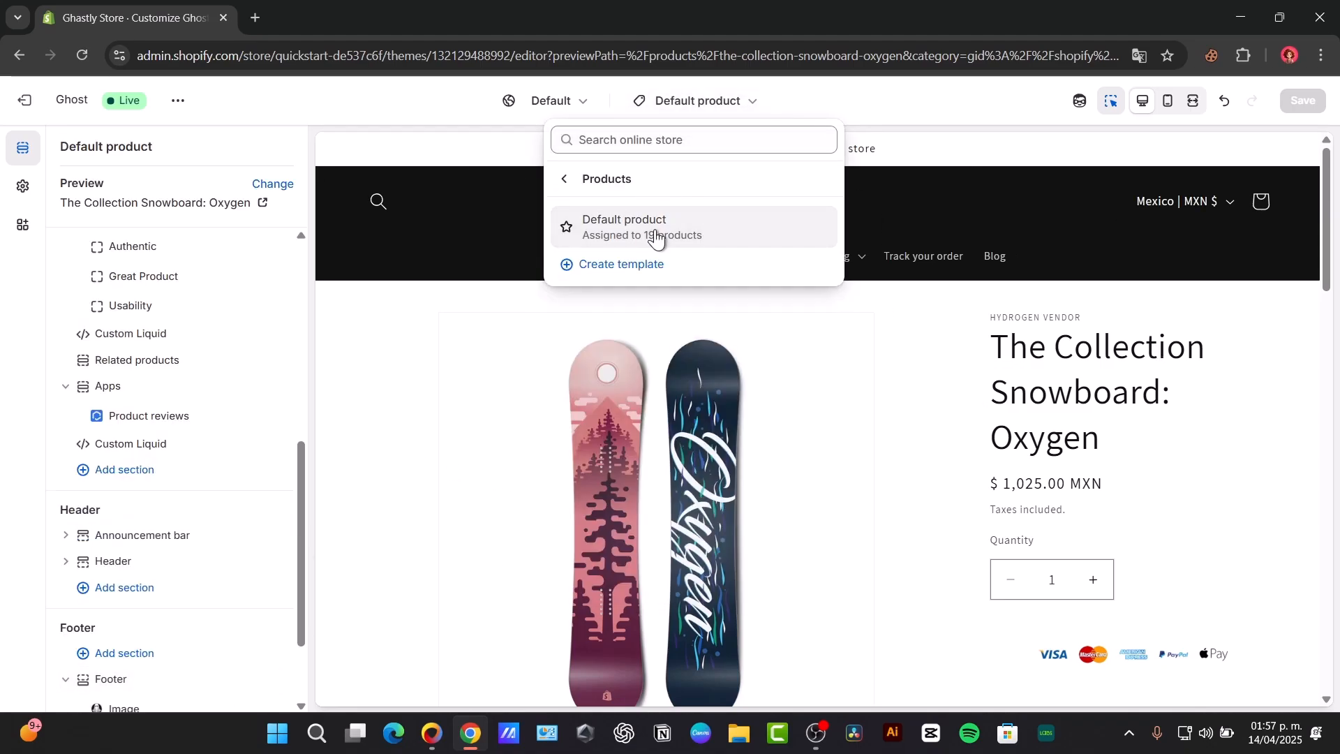
click(659, 232)
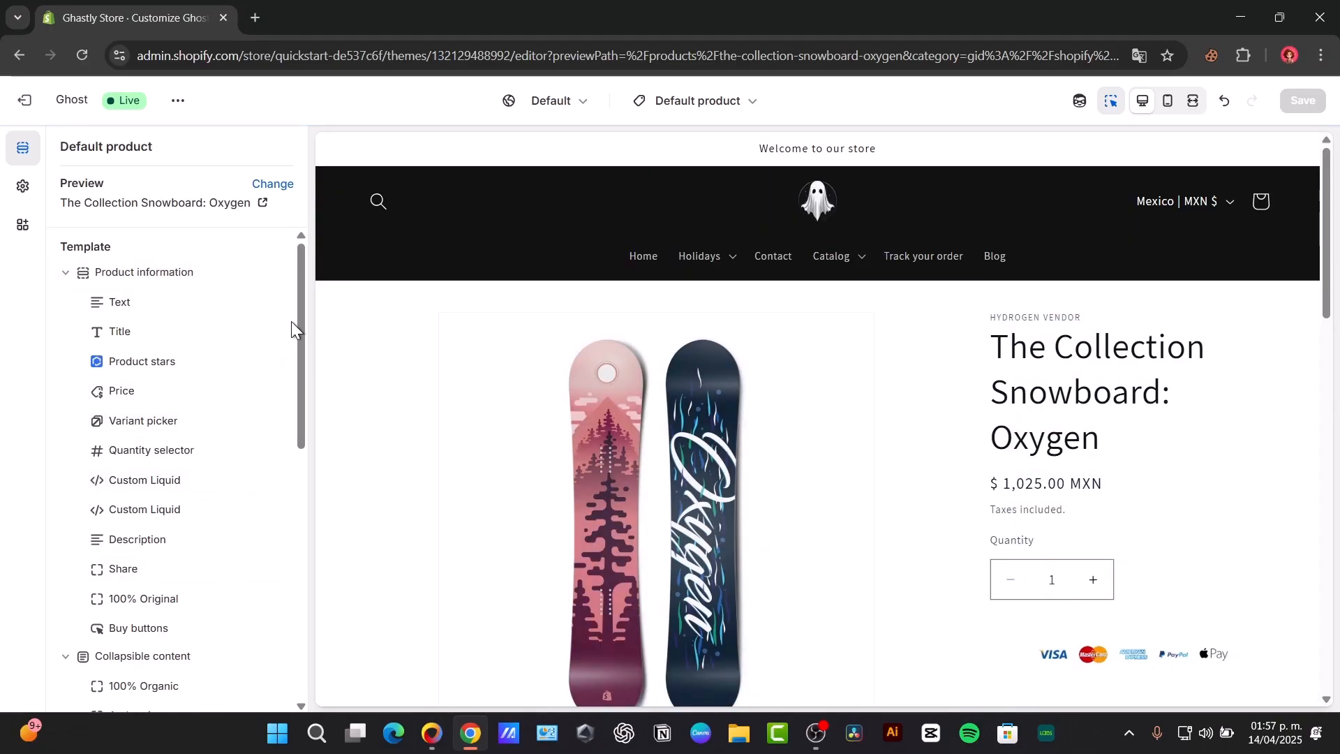
Step: Delete both Custom Liquid blocks from the Product information section
drag(296, 333, 301, 349)
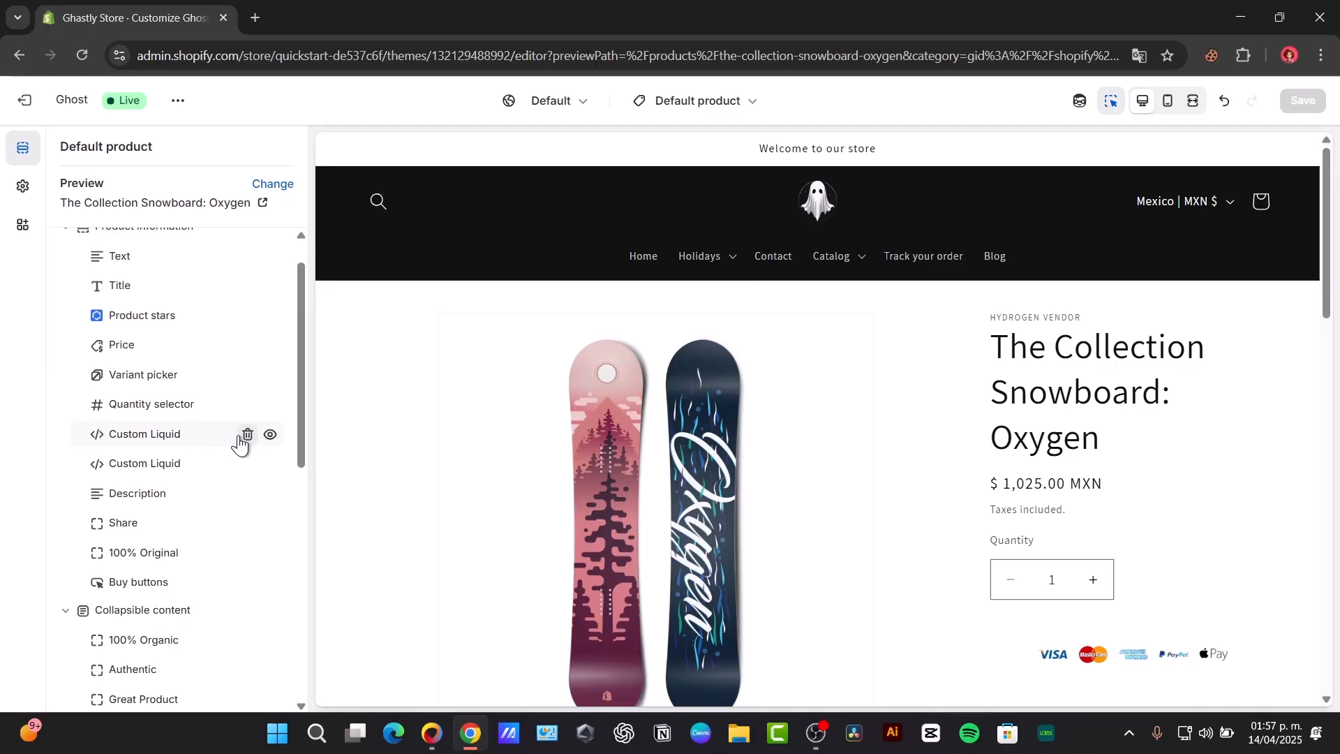
click(247, 434)
click(247, 434)
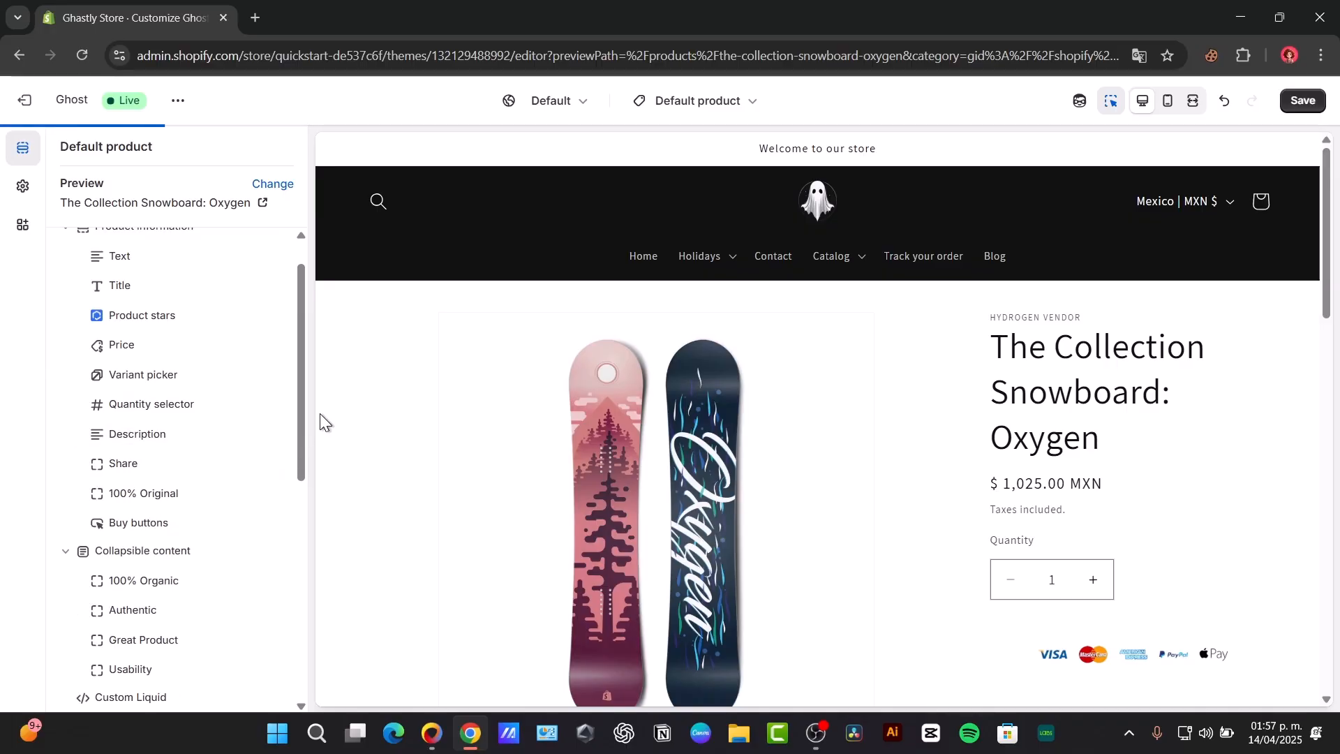
Step: Add a Custom Liquid block below the Buy buttons in the Product information section
scroll(302, 408, up, 1)
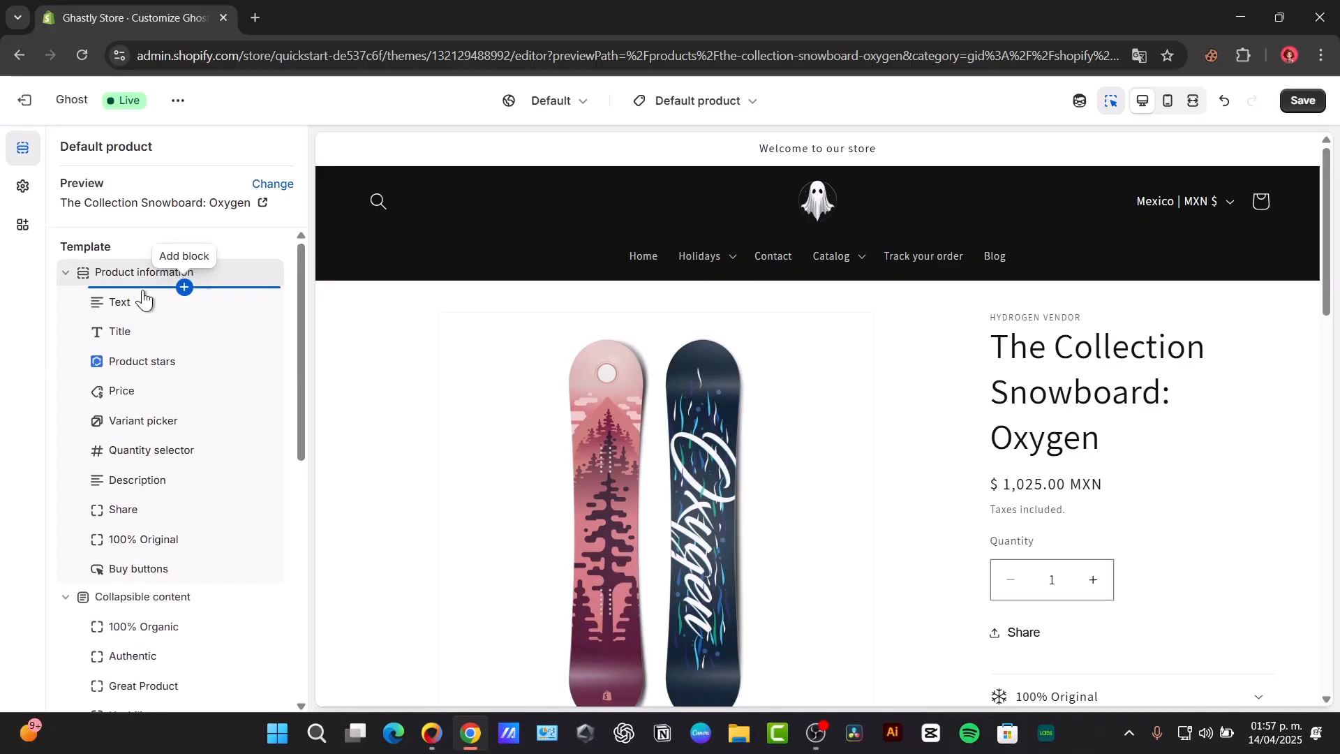
scroll(1167, 499, down, 3)
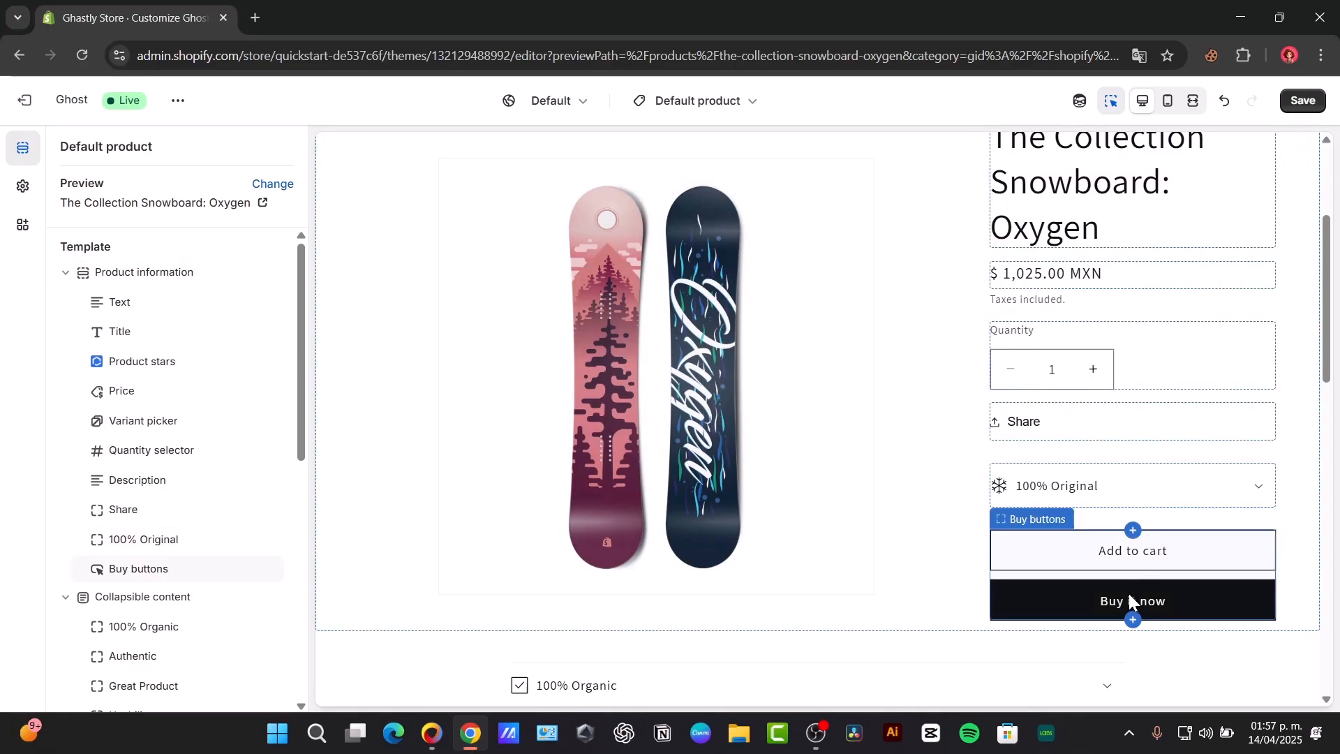
click(184, 584)
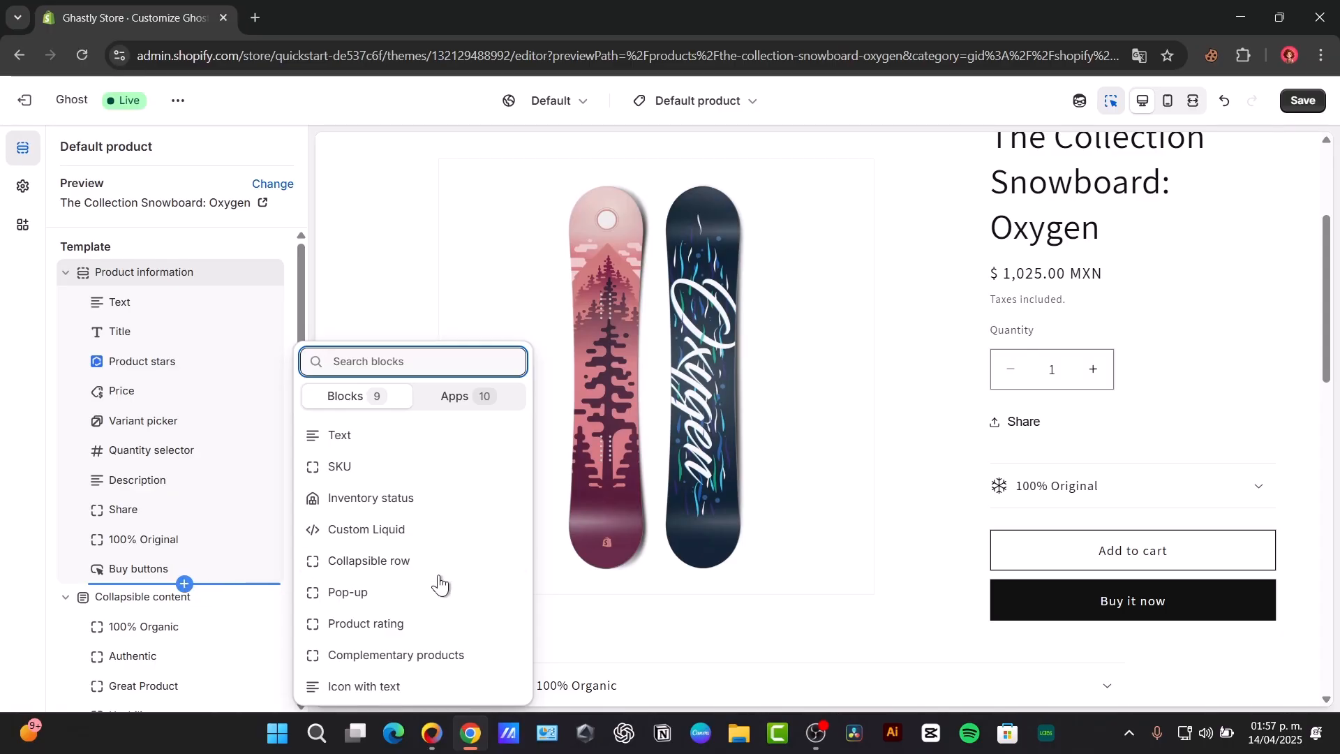
click(414, 537)
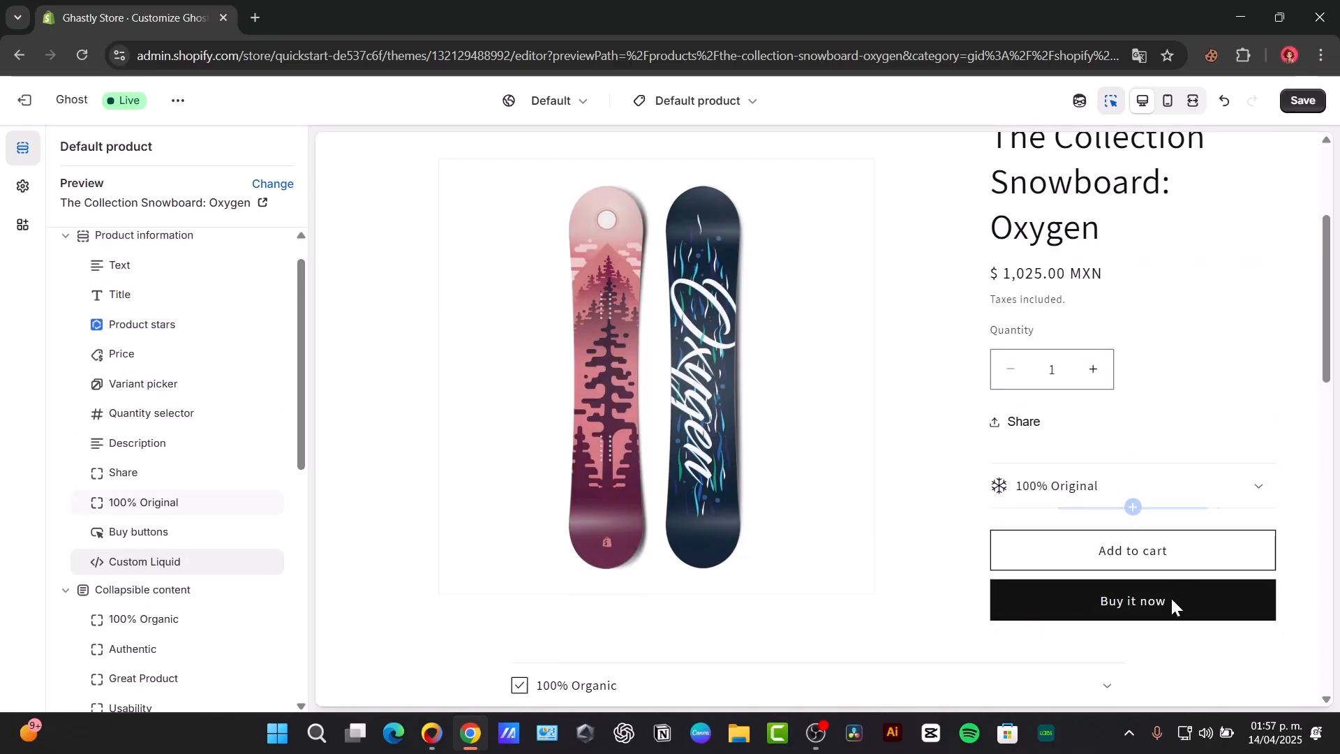
Step: Enter "hola" as the Liquid code of the new Custom Liquid block and check it in the product preview
click(175, 562)
click(157, 230)
click(229, 405)
drag(1327, 320, 1328, 347)
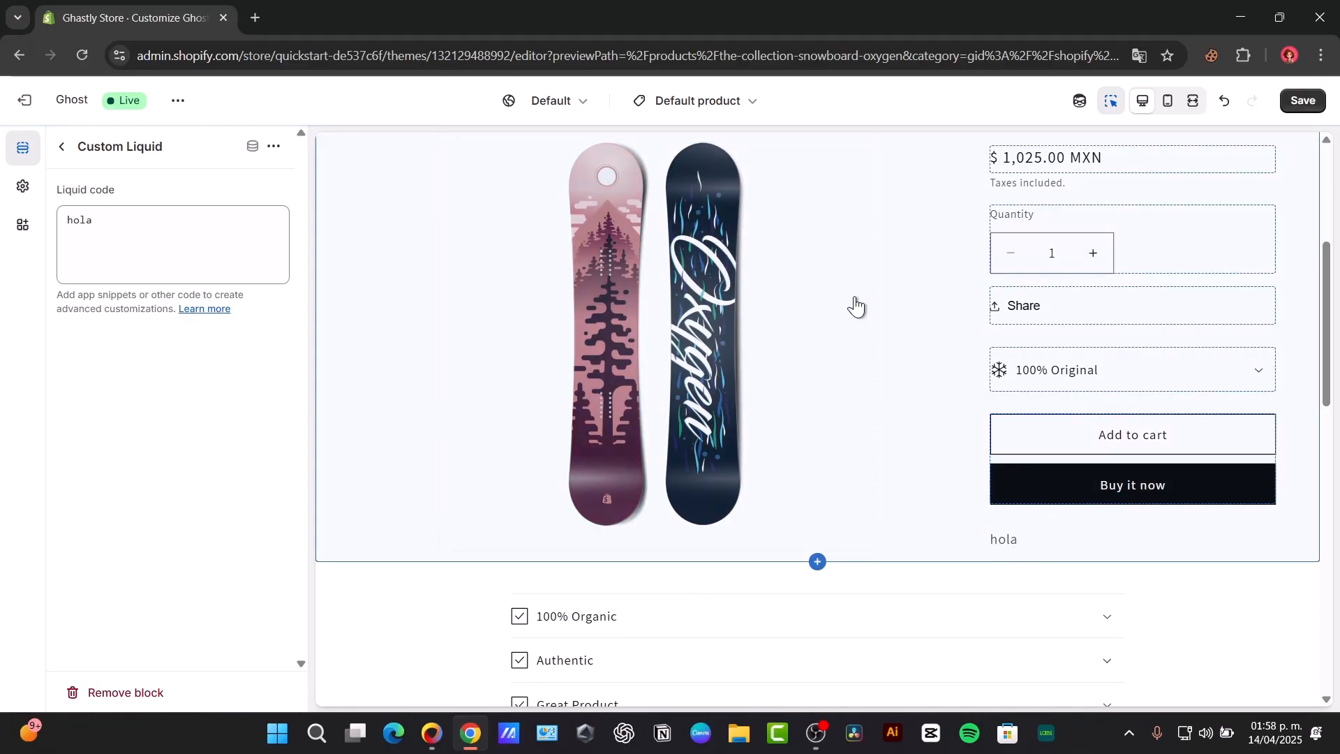
Step: Open ChatGPT in a new browser tab and request CSS code to add payment icons below the Shopify buy buttons
click(262, 12)
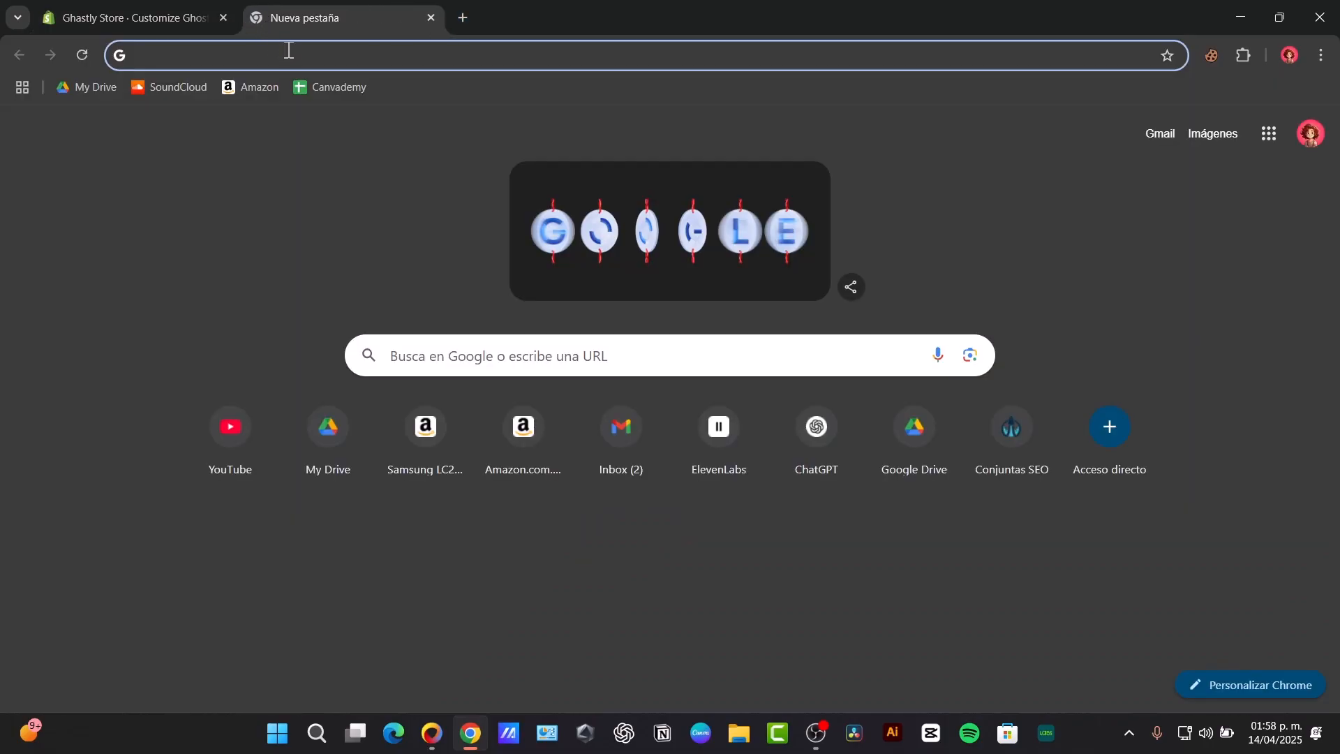
text(c)
key(Return)
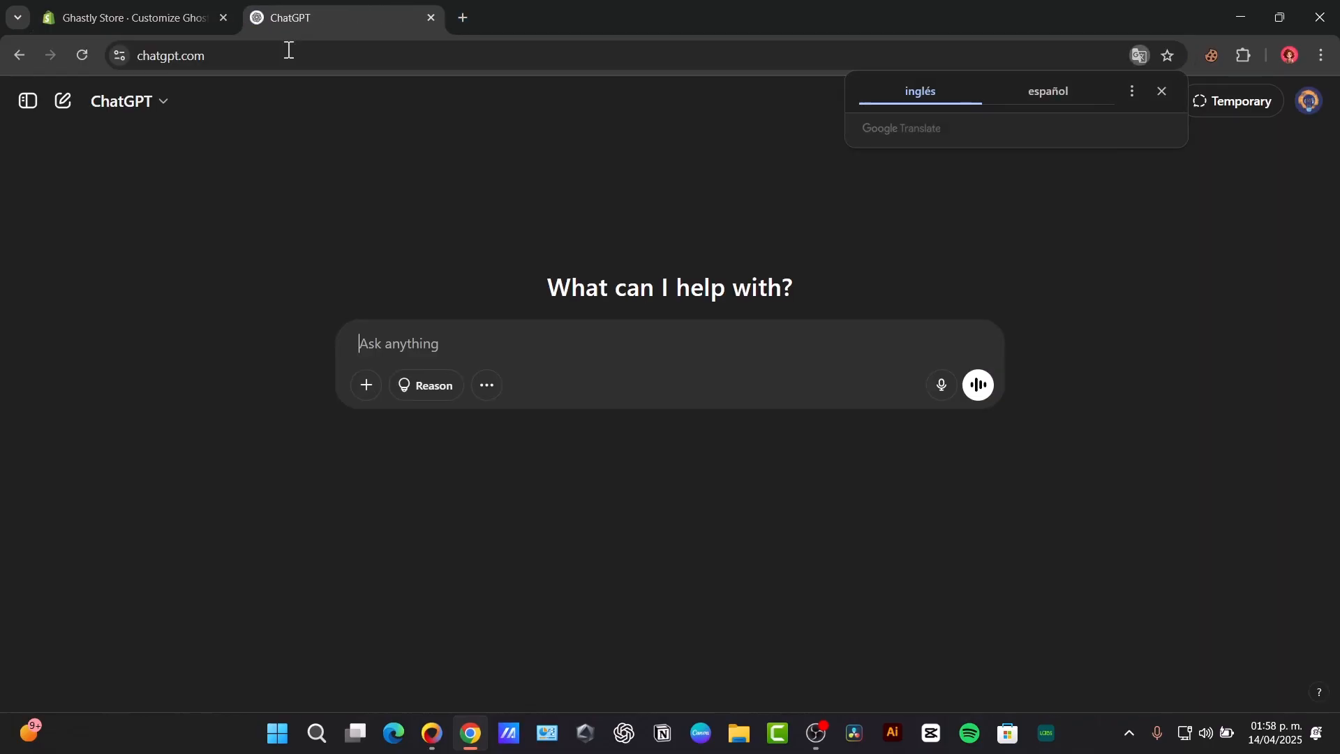
click(1163, 93)
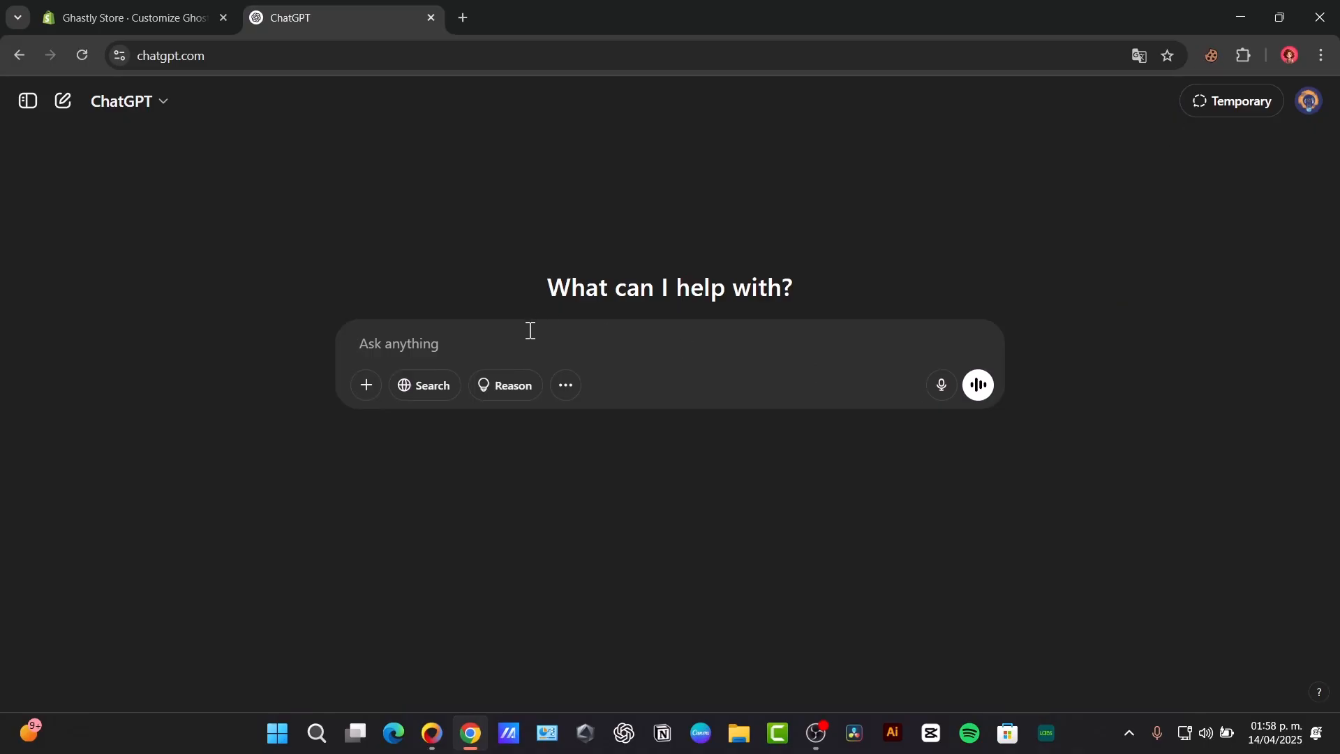
text(gimme a CSS code to add a payment icons below my buy buttons of shopify)
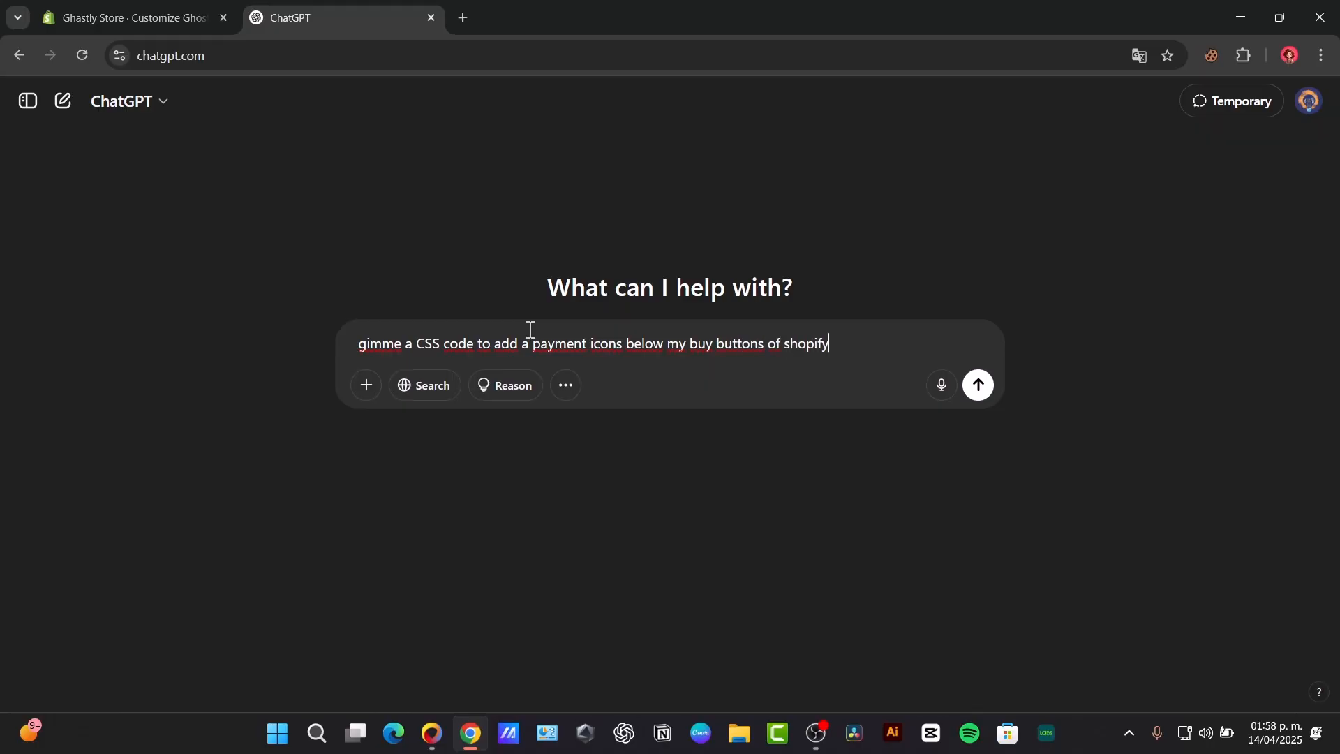
key(Return)
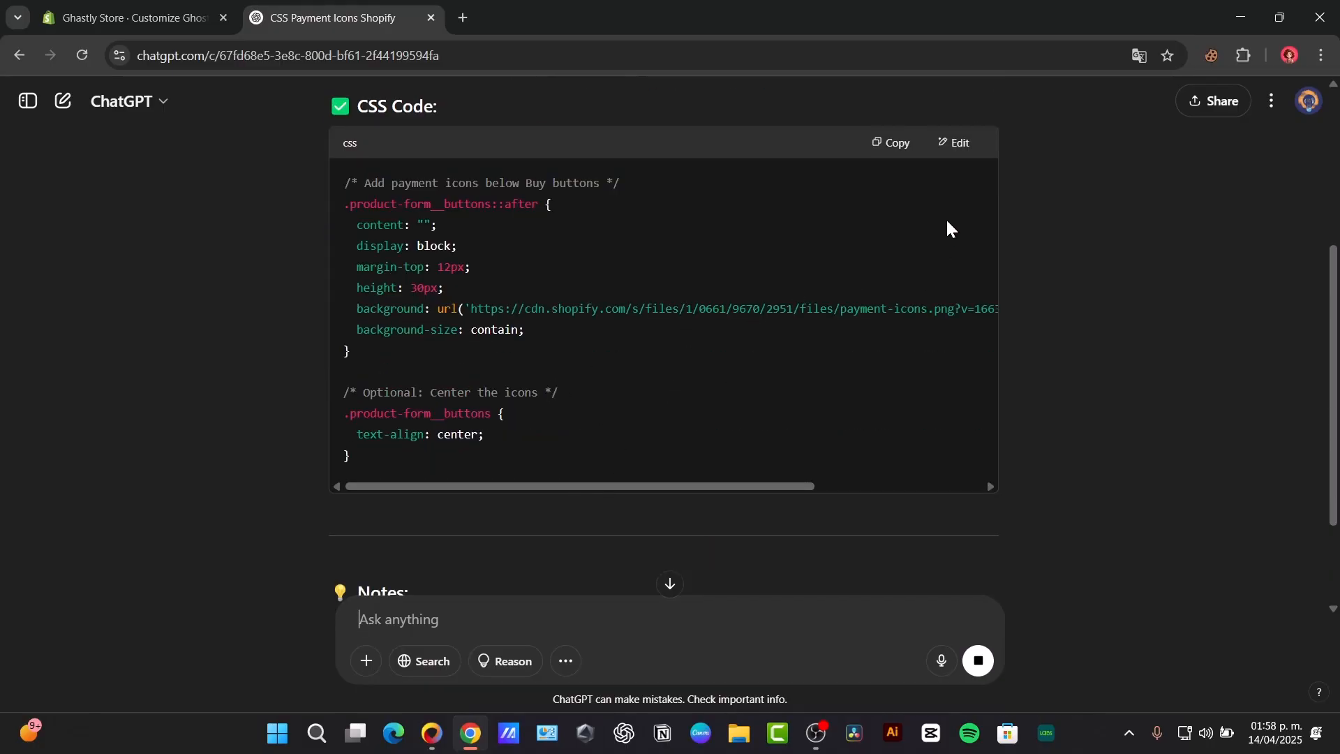
Step: Copy the generated CSS code and replace "hola" in the Custom Liquid block's Liquid code with it
click(892, 143)
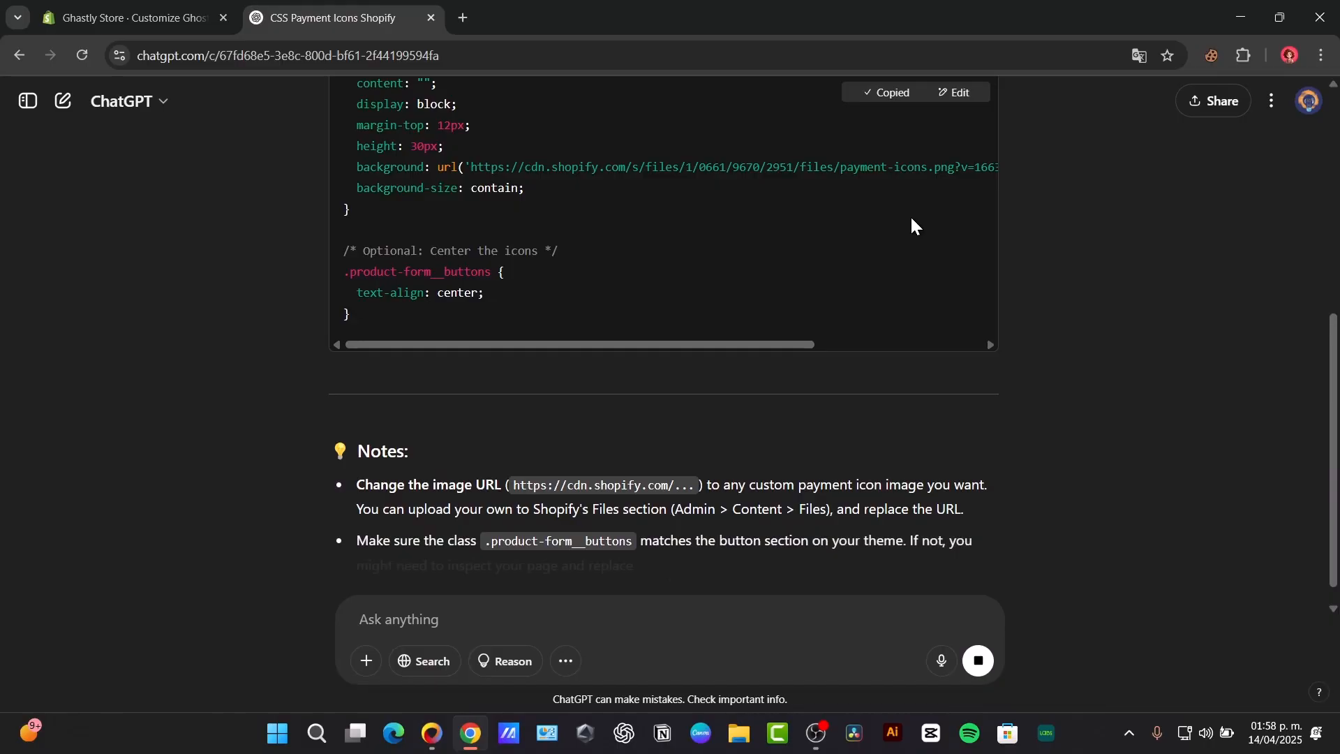
click(136, 18)
click(161, 214)
key(ctrl+a)
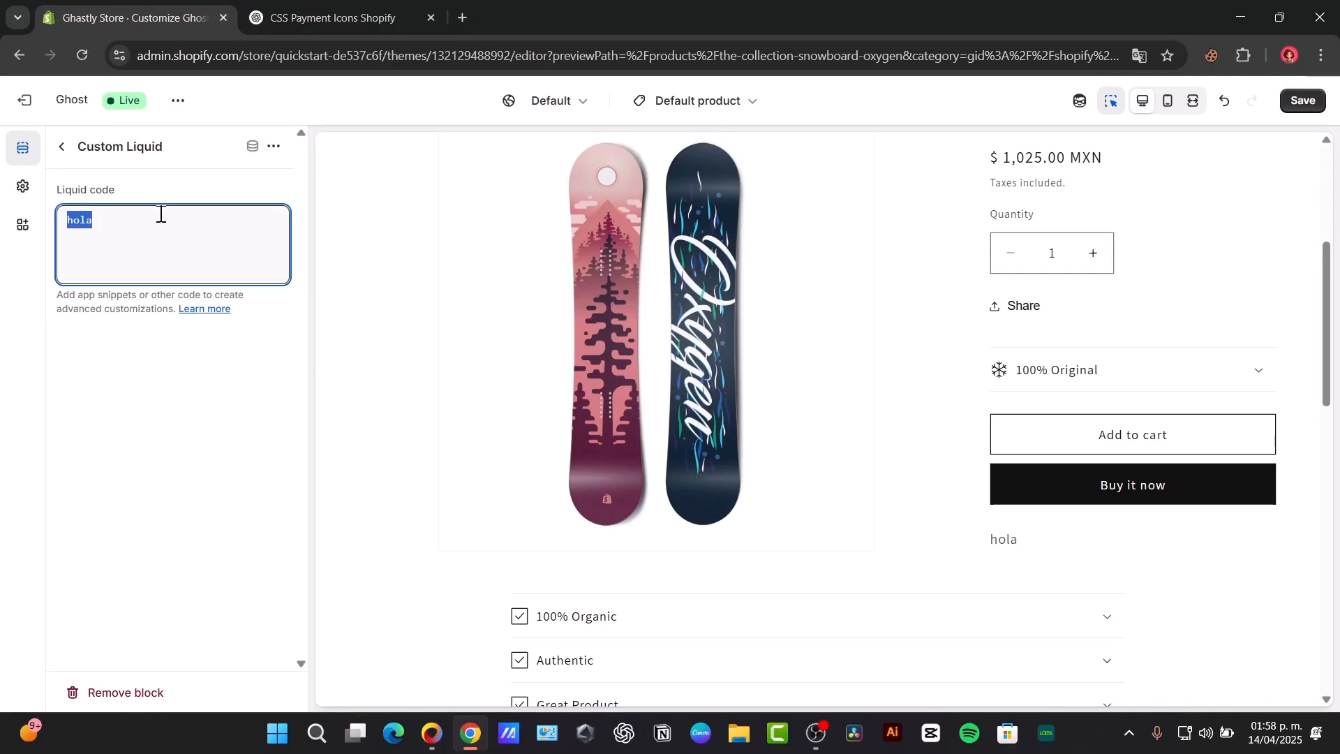
key(ctrl+v)
click(236, 538)
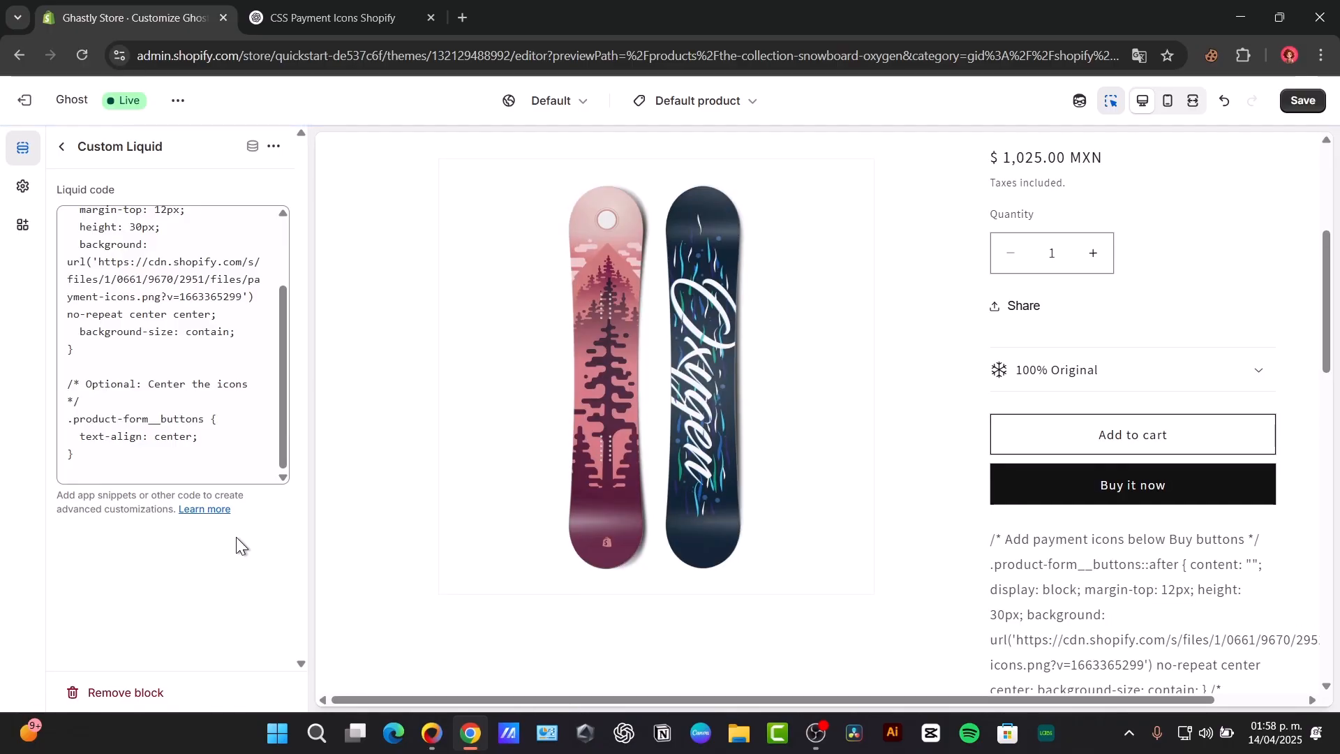
Step: Check ChatGPT's notes on the image URL, and search Google Images for "payment icons png" in a new browser tab
click(394, 13)
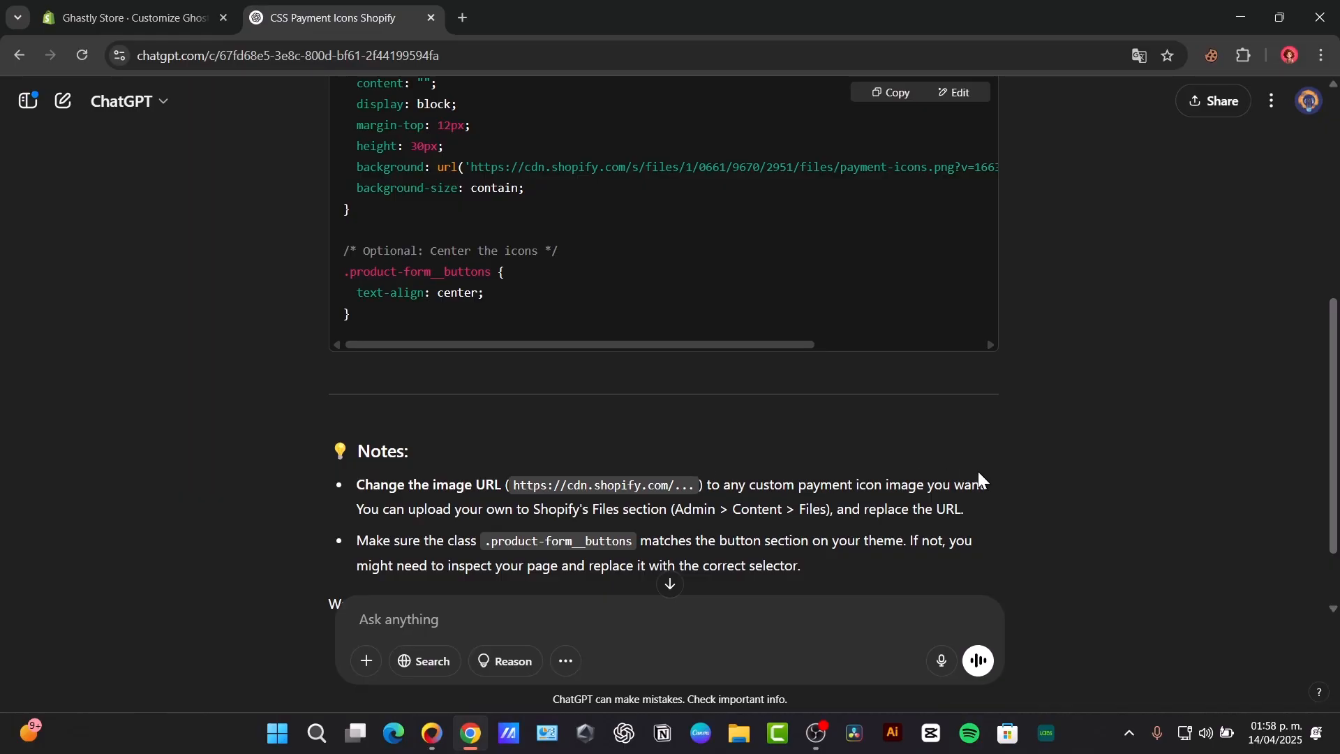
scroll(978, 471, down, 2)
click(467, 20)
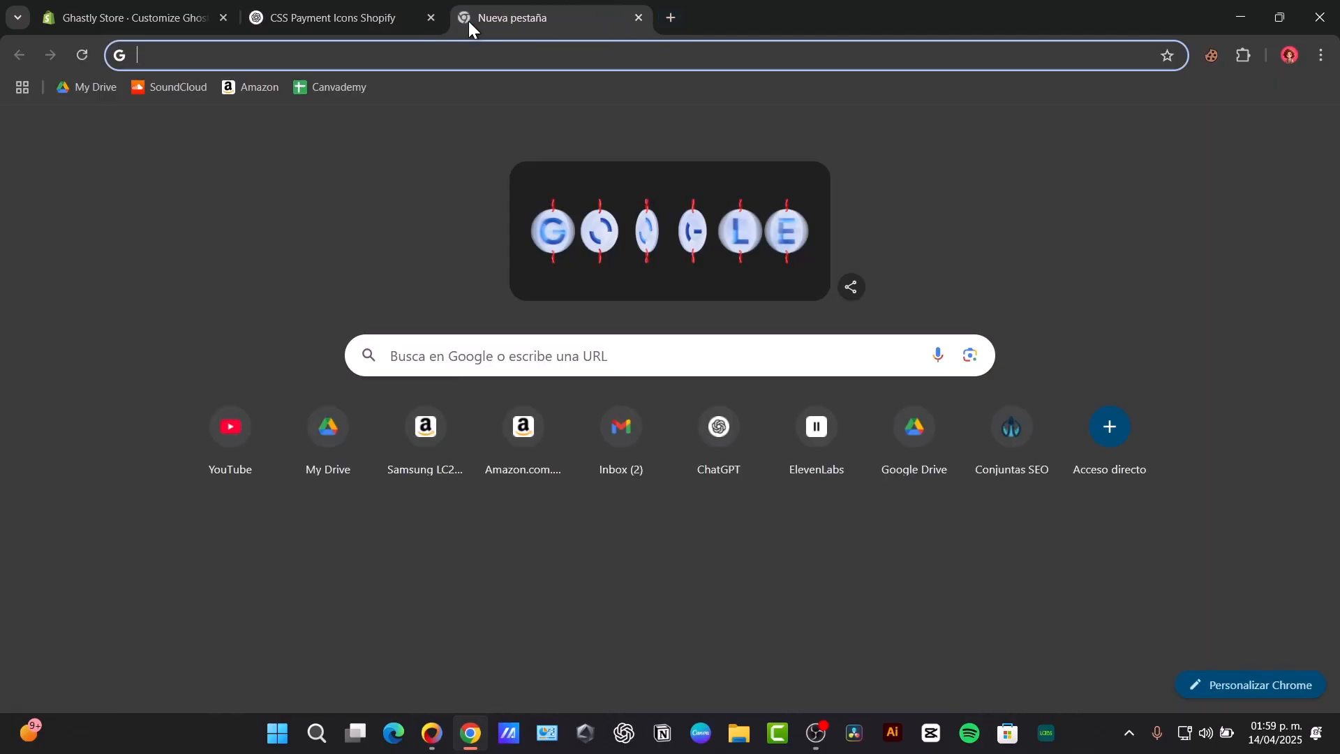
text(pyamnet icons png)
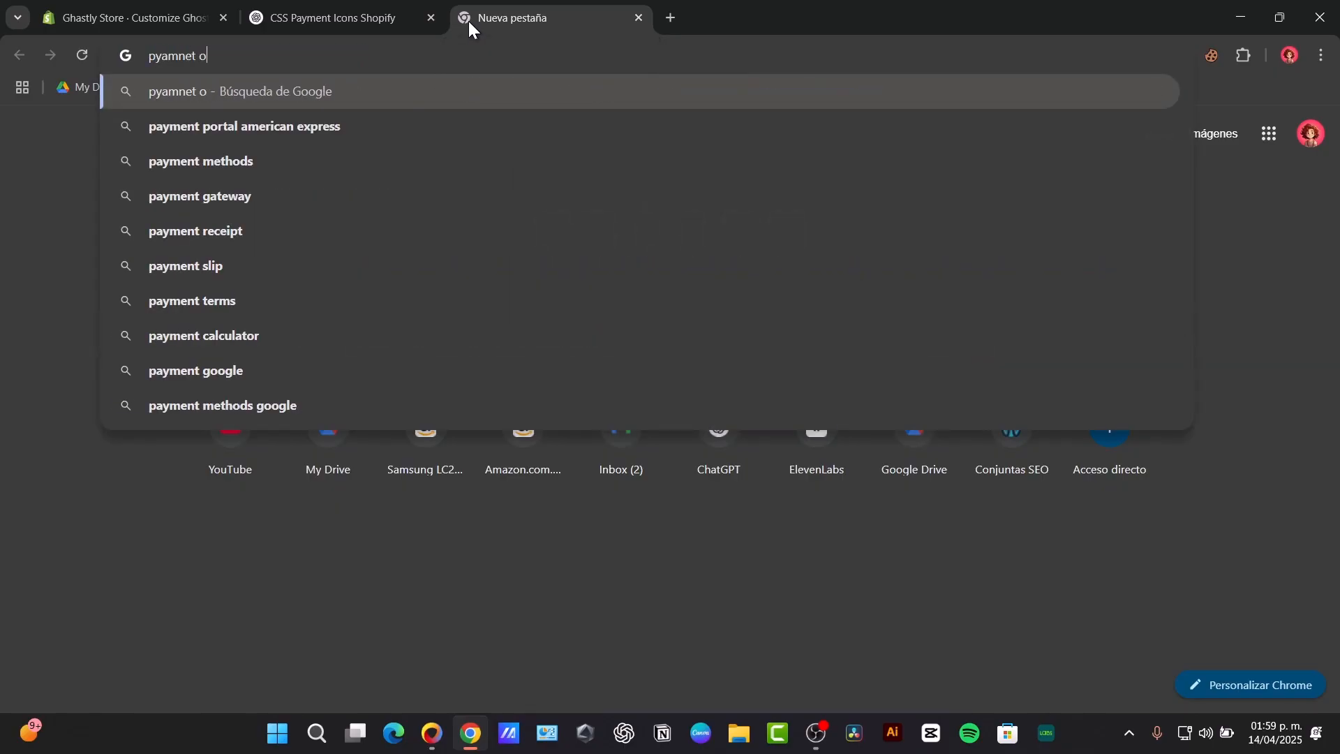
key(Return)
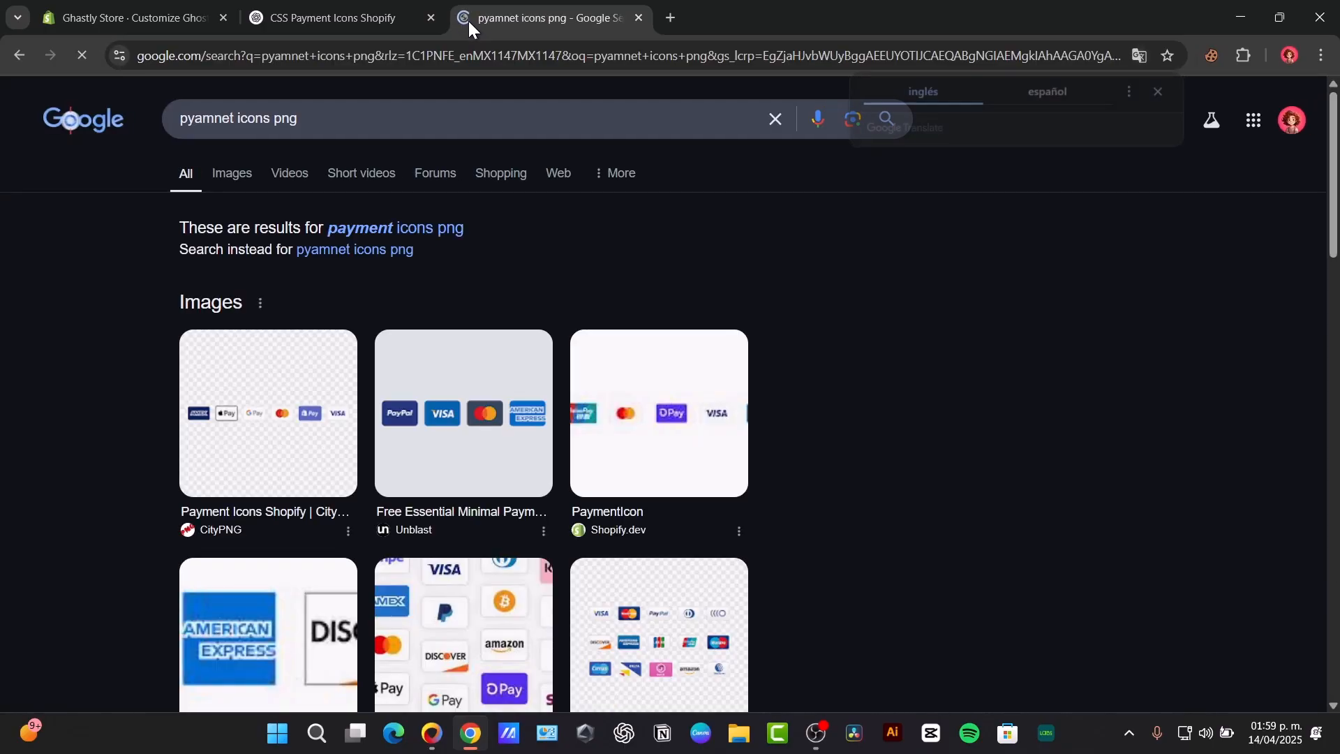
click(232, 173)
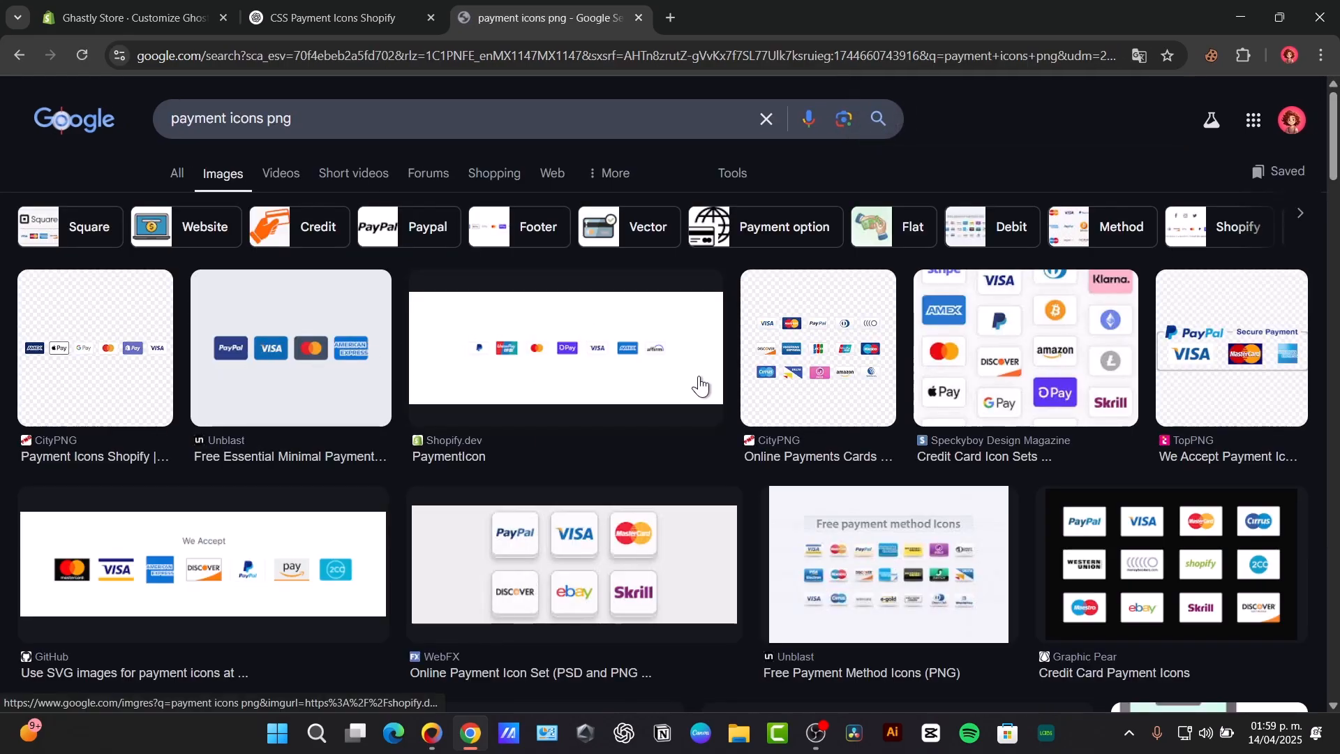
Step: Browse the image results, open the Adobe Stock payment logo image with PayPal, Mastercard and Visa, and copy its image address
click(837, 356)
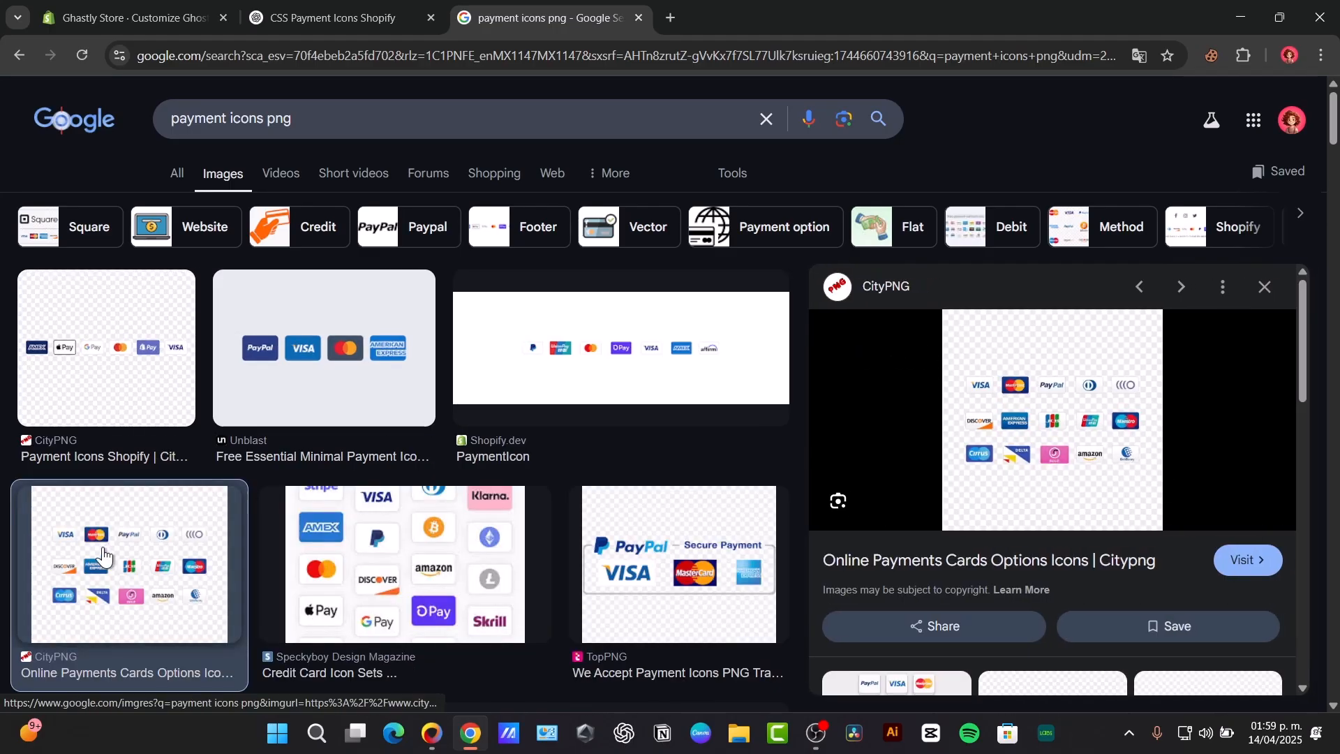
scroll(712, 573, down, 7)
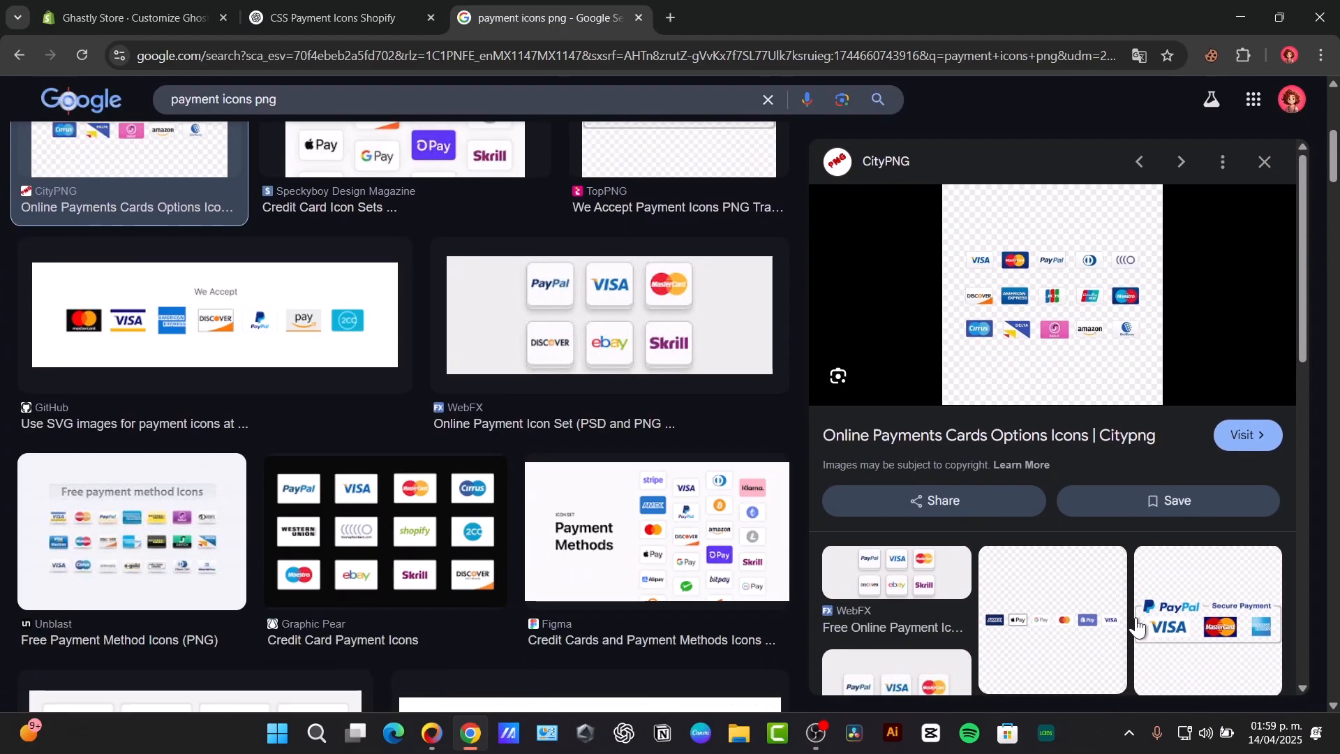
scroll(1124, 621, down, 8)
scroll(512, 585, down, 3)
scroll(511, 585, down, 3)
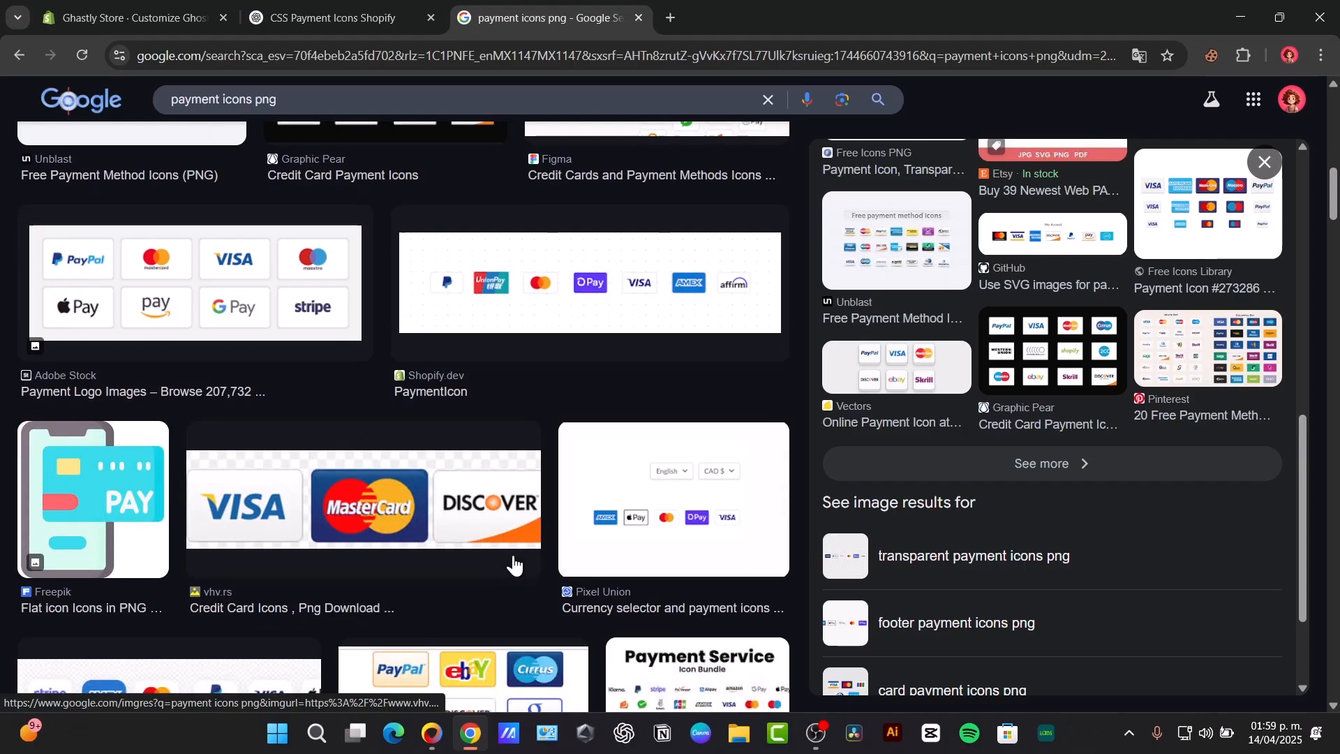
click(280, 269)
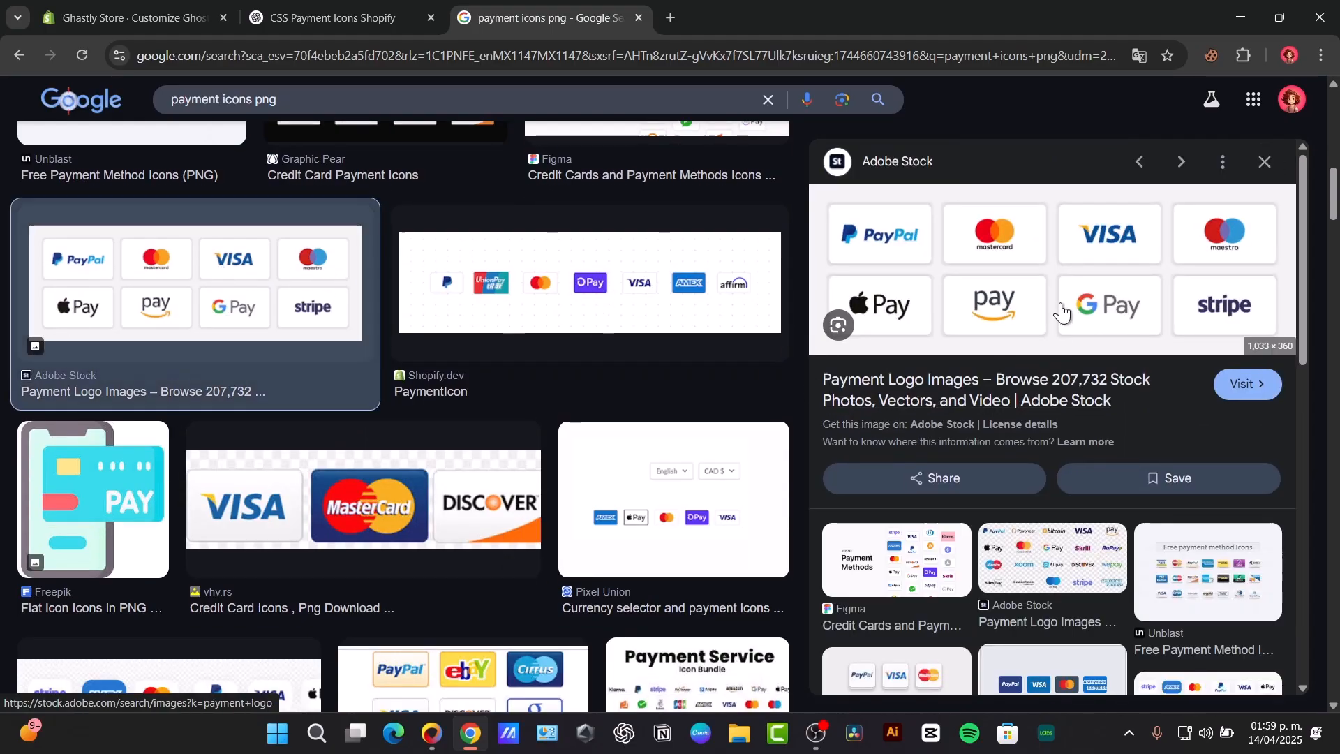
right_click(1055, 307)
click(859, 559)
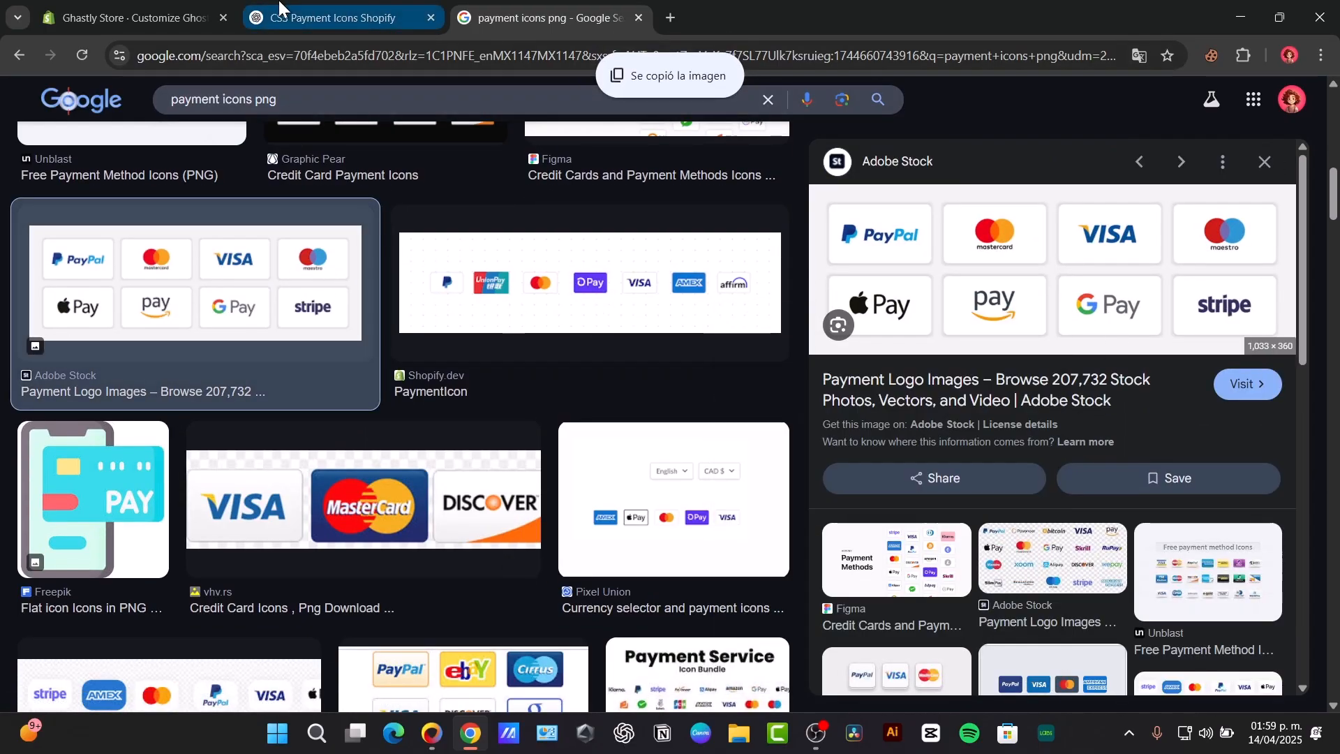
right_click(982, 303)
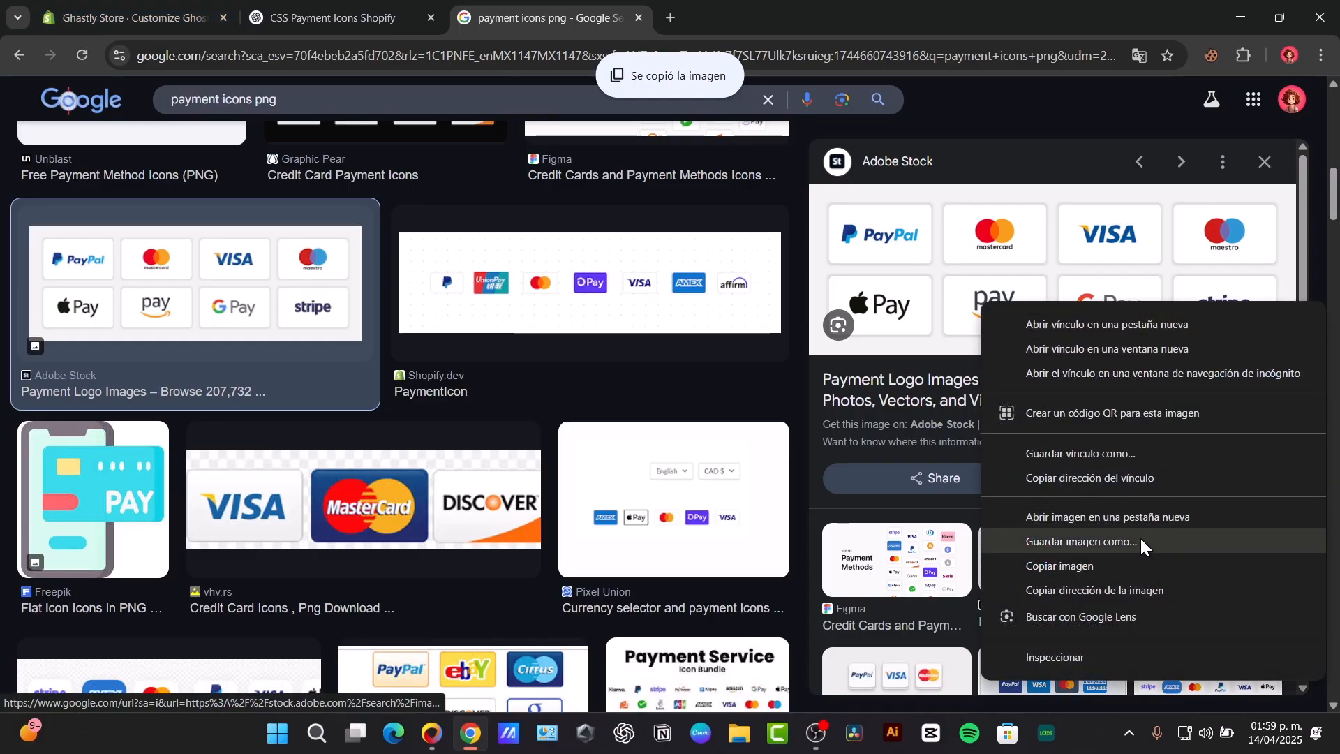
click(1188, 590)
Step: Replace the cdn.shopify.com background URL in the Custom Liquid code with the copied image address
click(291, 13)
click(183, 14)
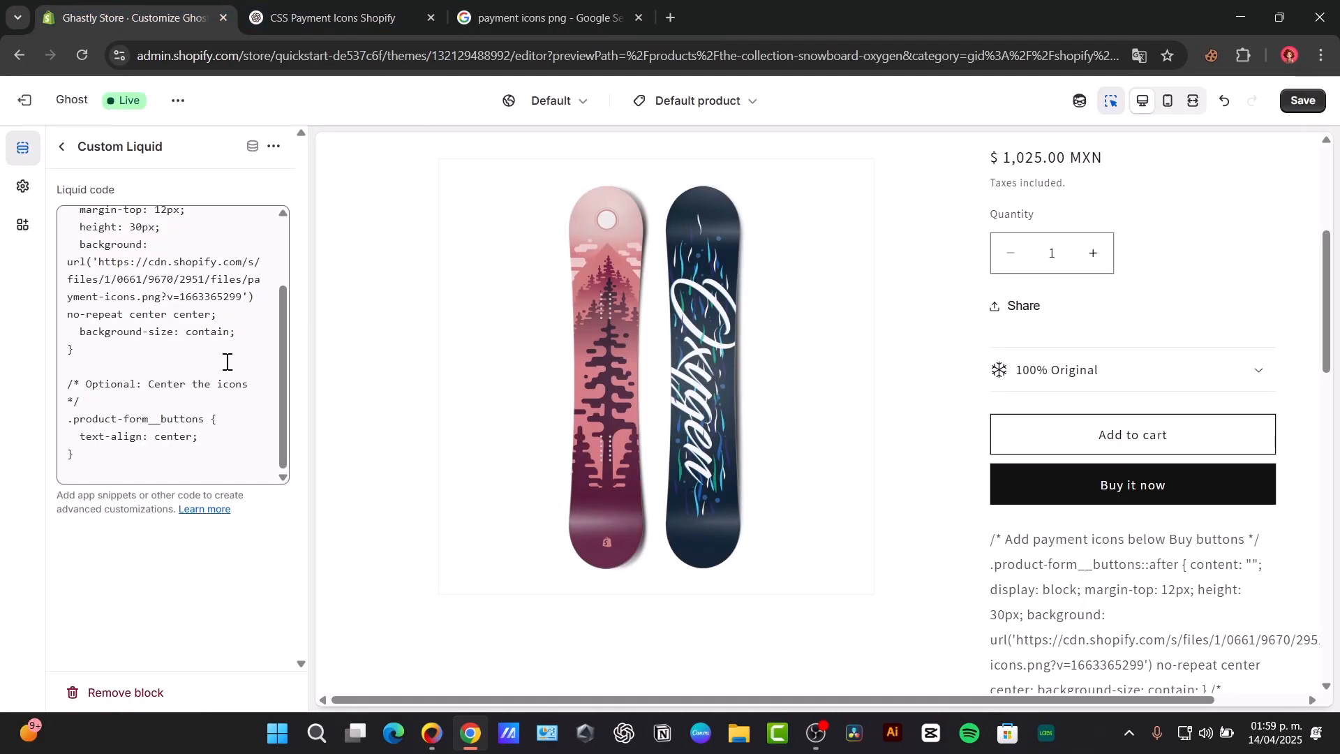
drag(100, 261, 224, 297)
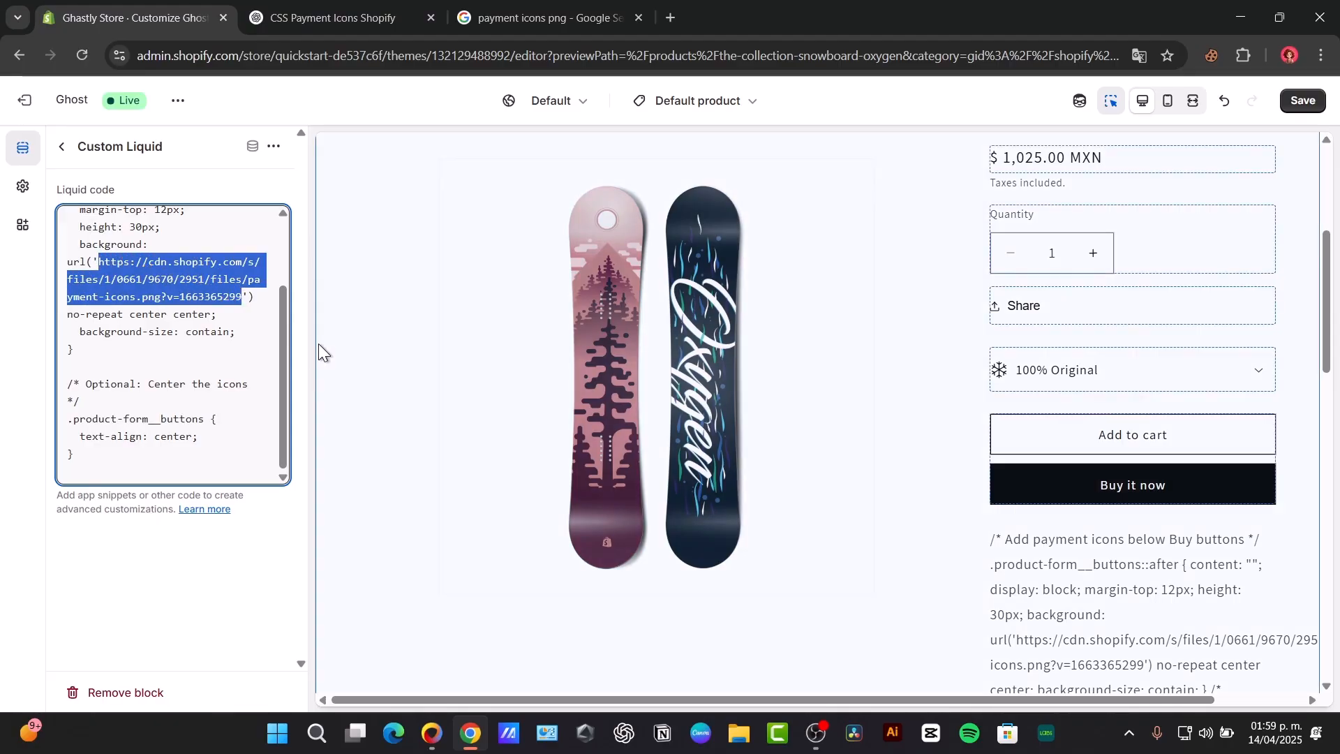
key(ctrl+v)
click(278, 572)
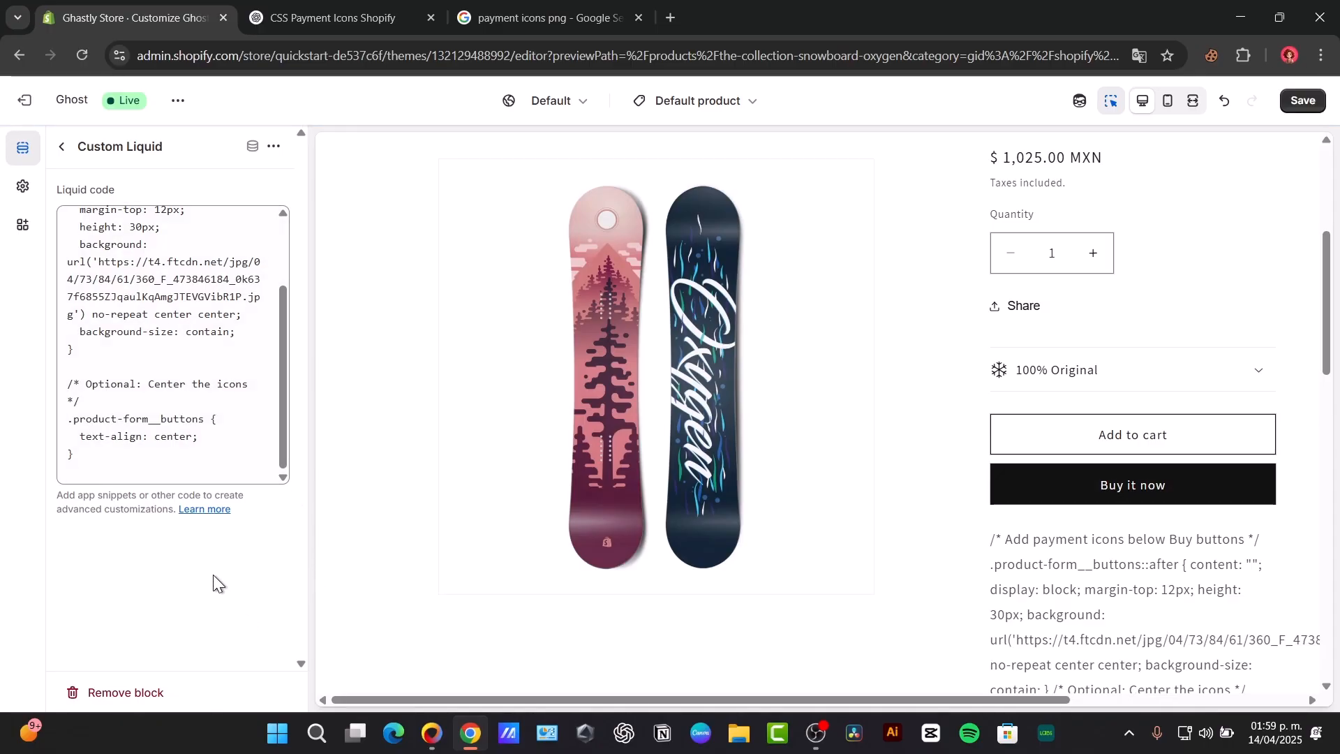
Step: Review ChatGPT's note about matching the .product-form__buttons class to the theme's button section
click(377, 15)
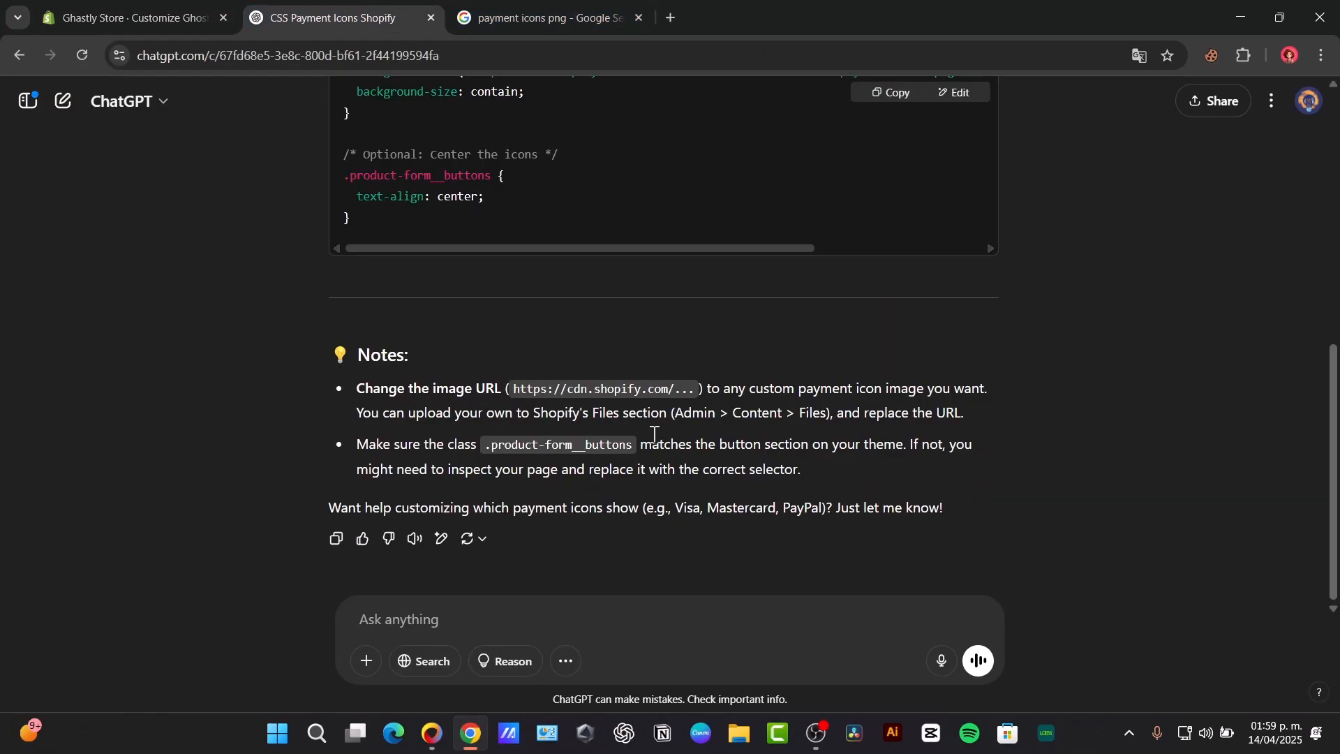
drag(408, 439, 831, 467)
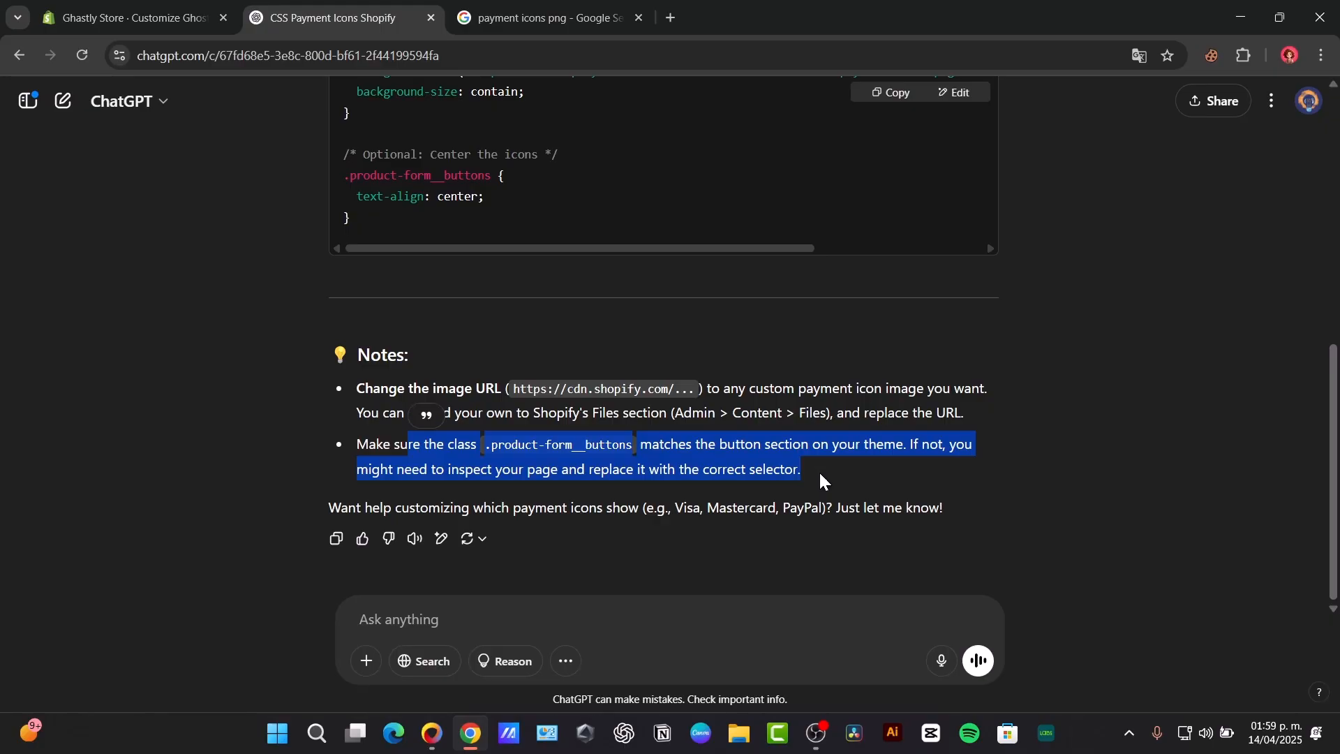
click(77, 13)
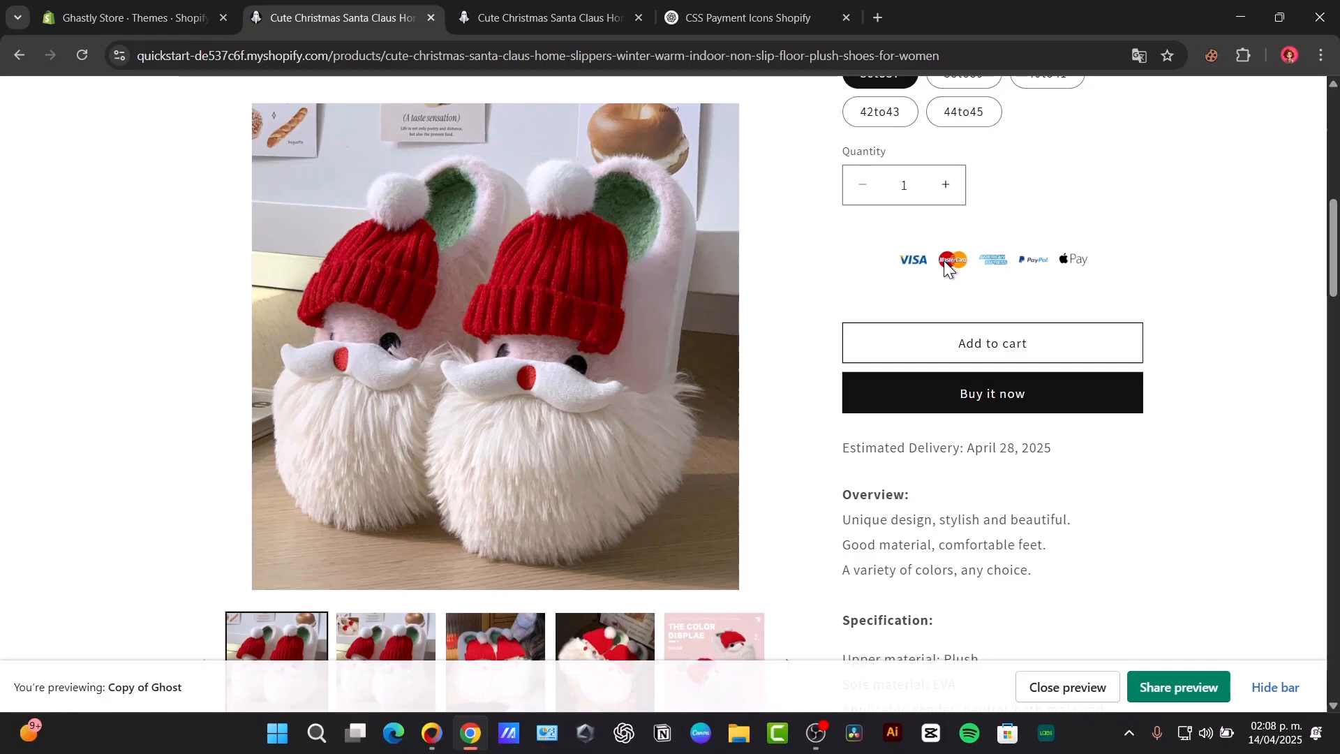
Step: Examine the payment icons in the Copy of Ghost product preview and the CSS-only fix suggested by ChatGPT
scroll(1137, 381, up, 3)
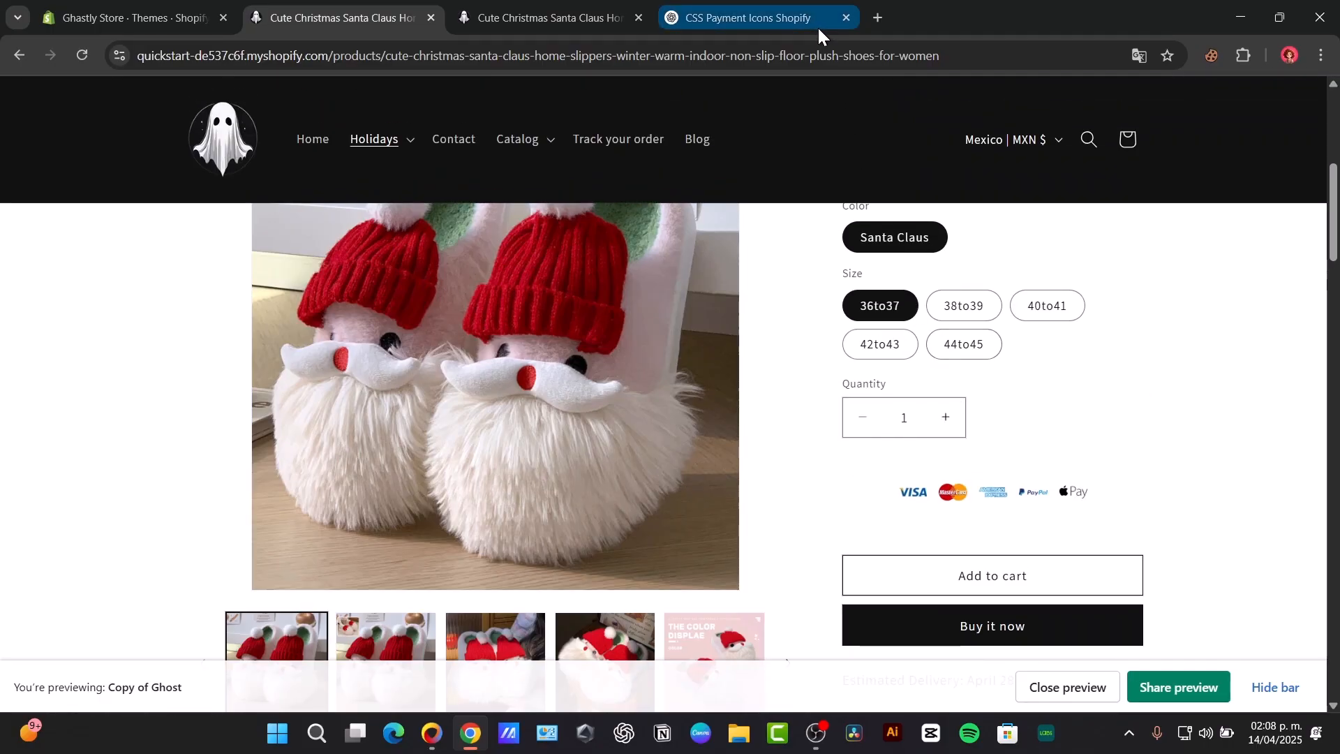
click(773, 28)
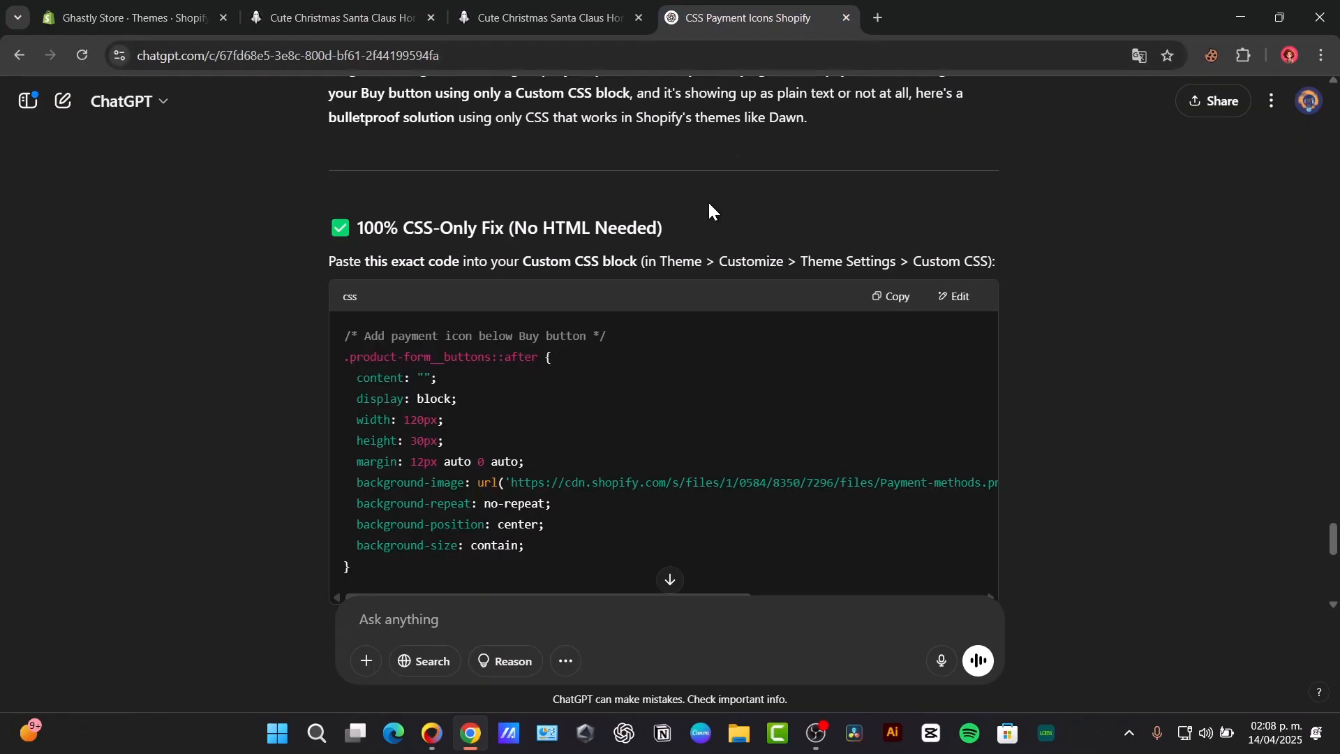
scroll(441, 418, down, 3)
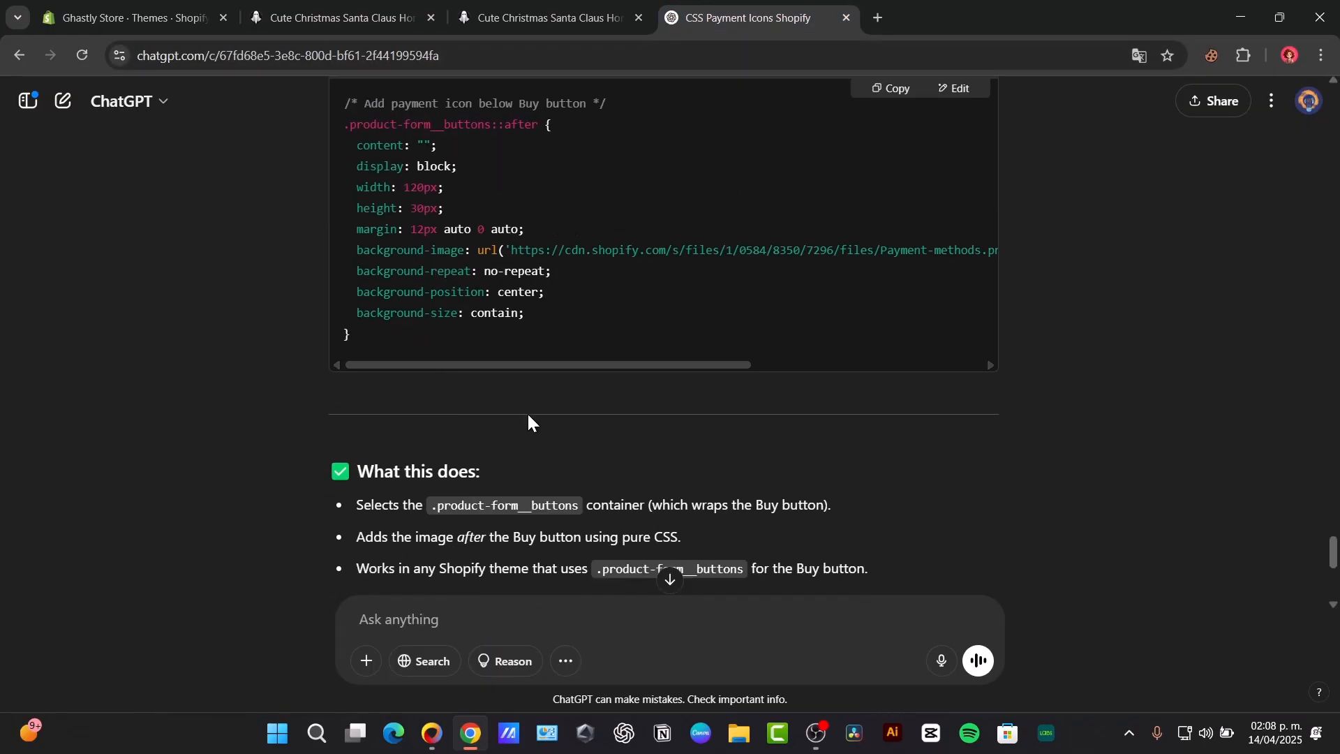
Step: Inspect the area below the buy buttons on the other slippers product page and compare it with the Copy of Ghost preview
click(466, 9)
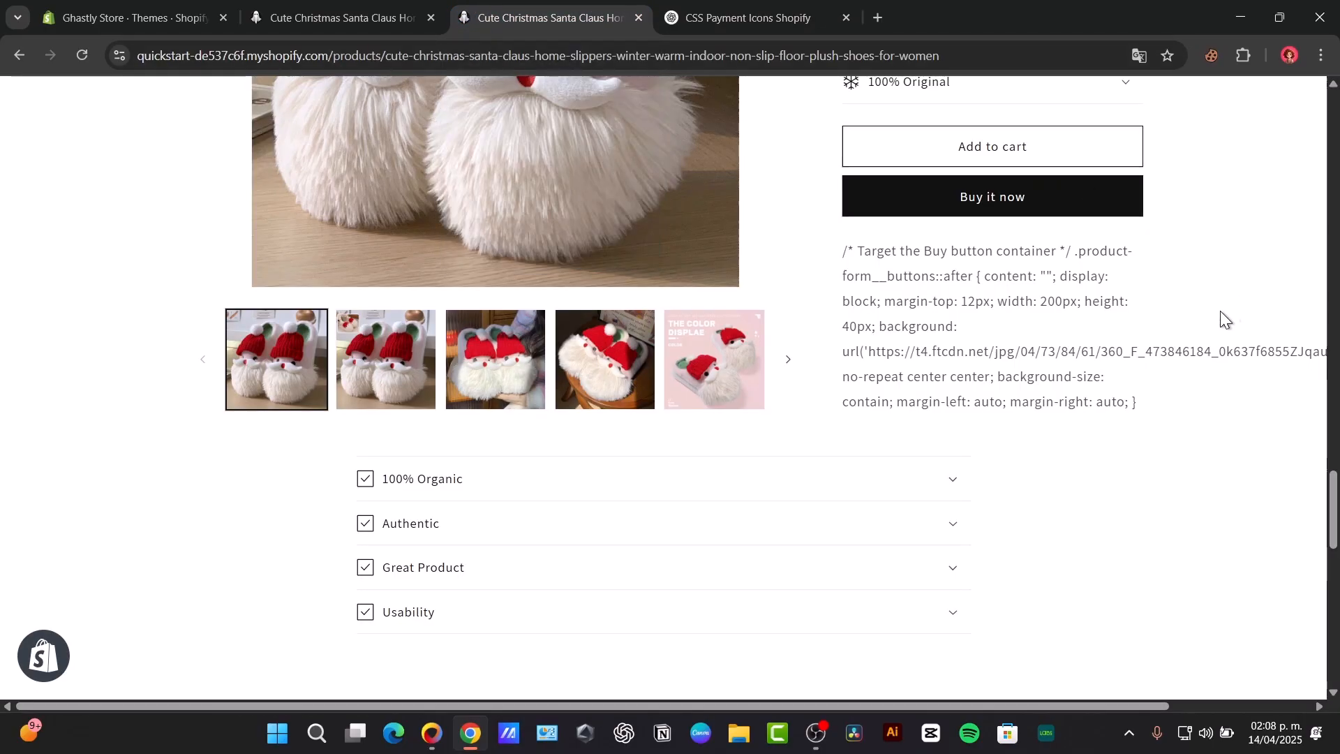
scroll(1230, 316, up, 10)
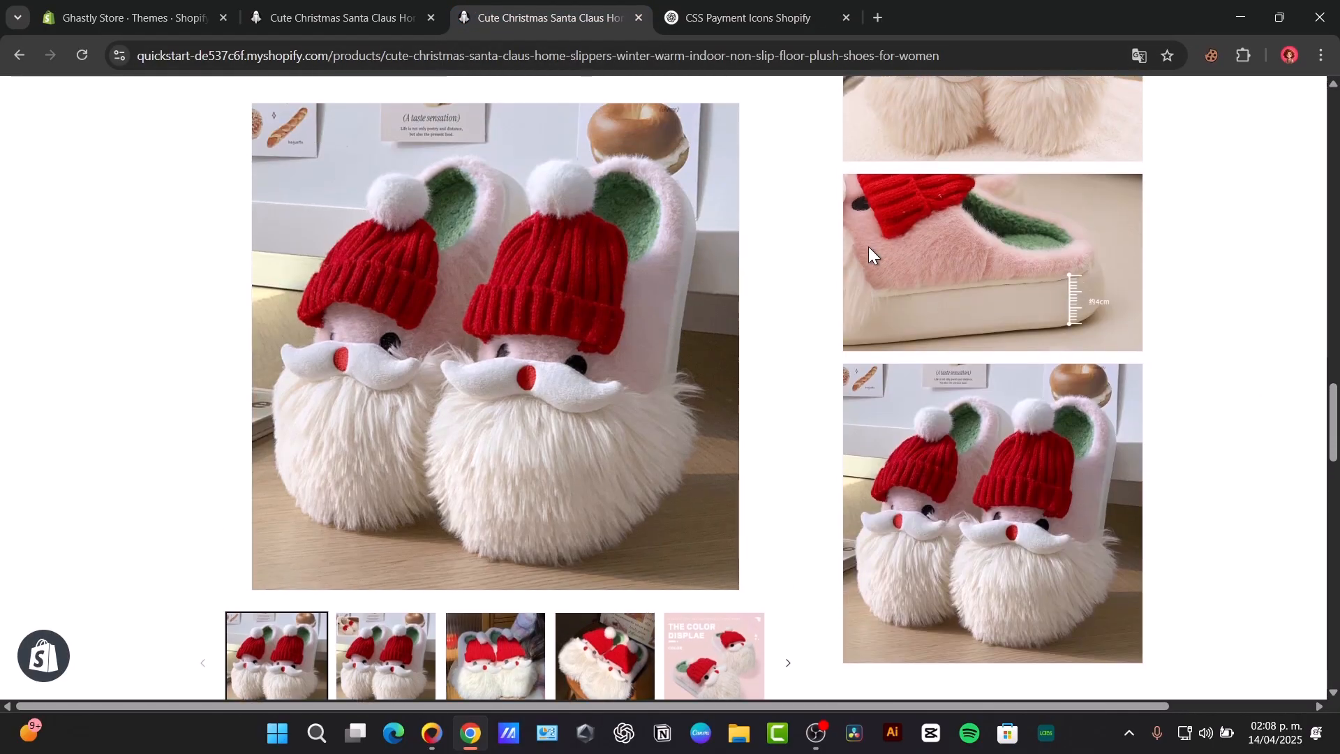
scroll(869, 253, down, 5)
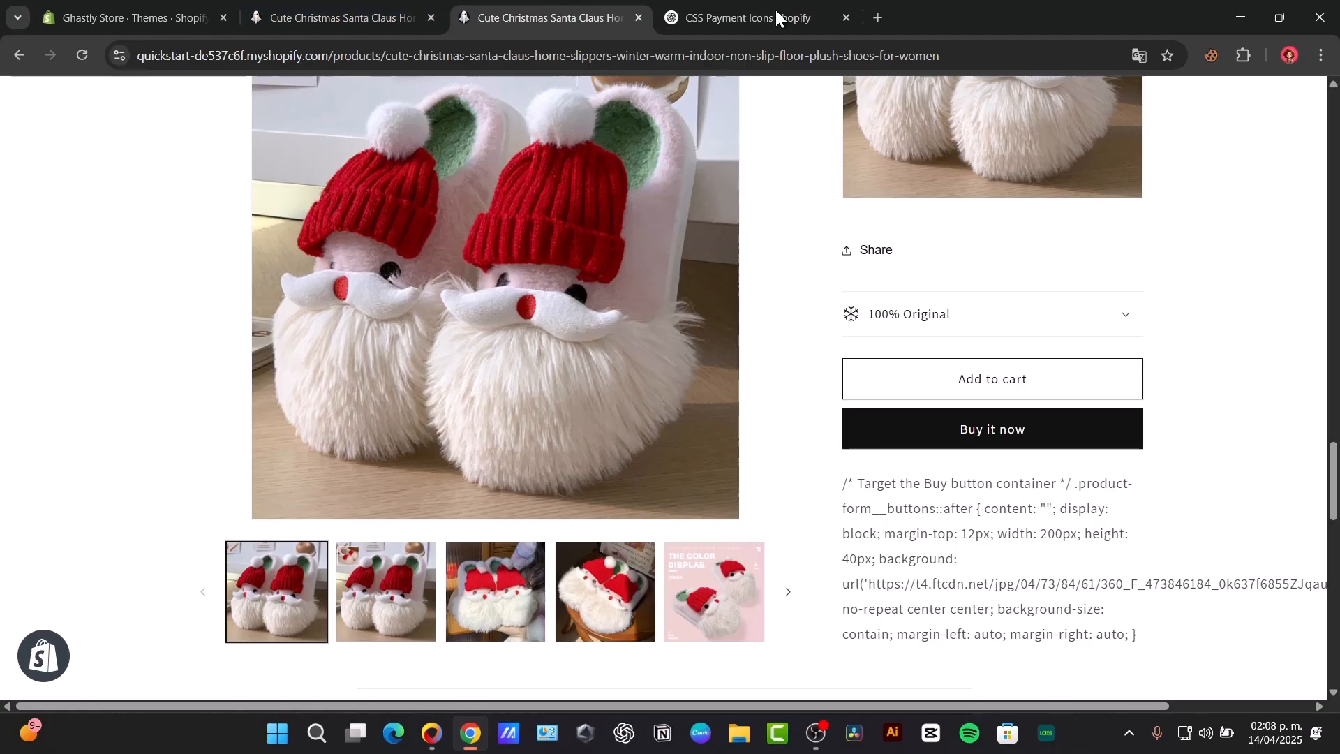
scroll(984, 400, down, 6)
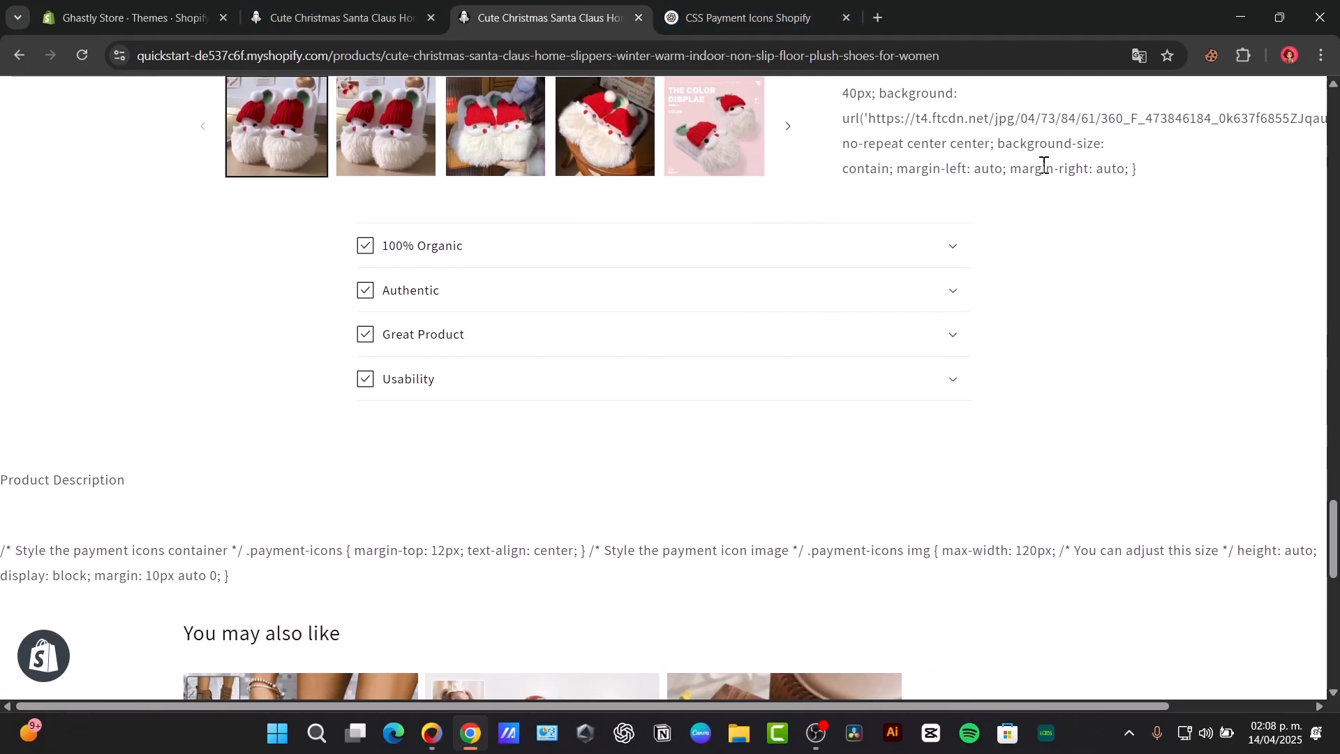
scroll(937, 381, up, 3)
drag(906, 251, 1223, 427)
click(1047, 352)
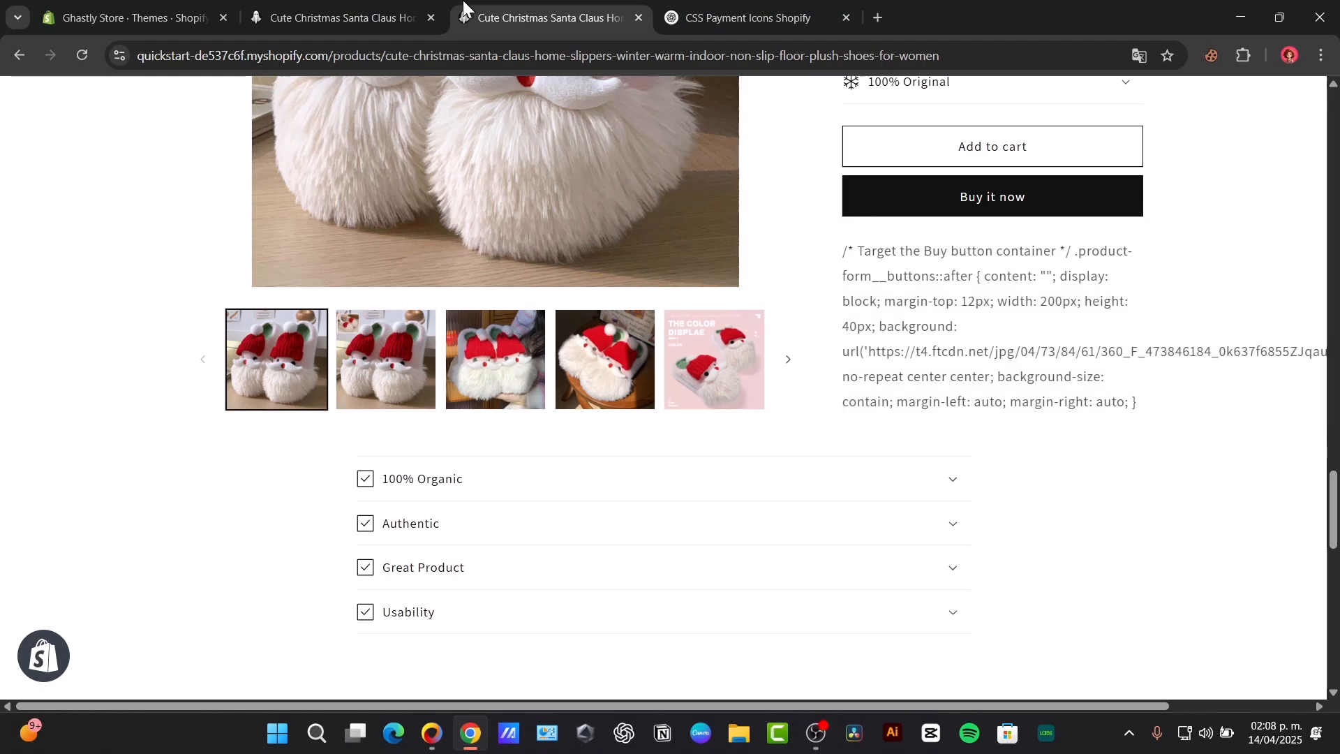
click(342, 18)
click(840, 210)
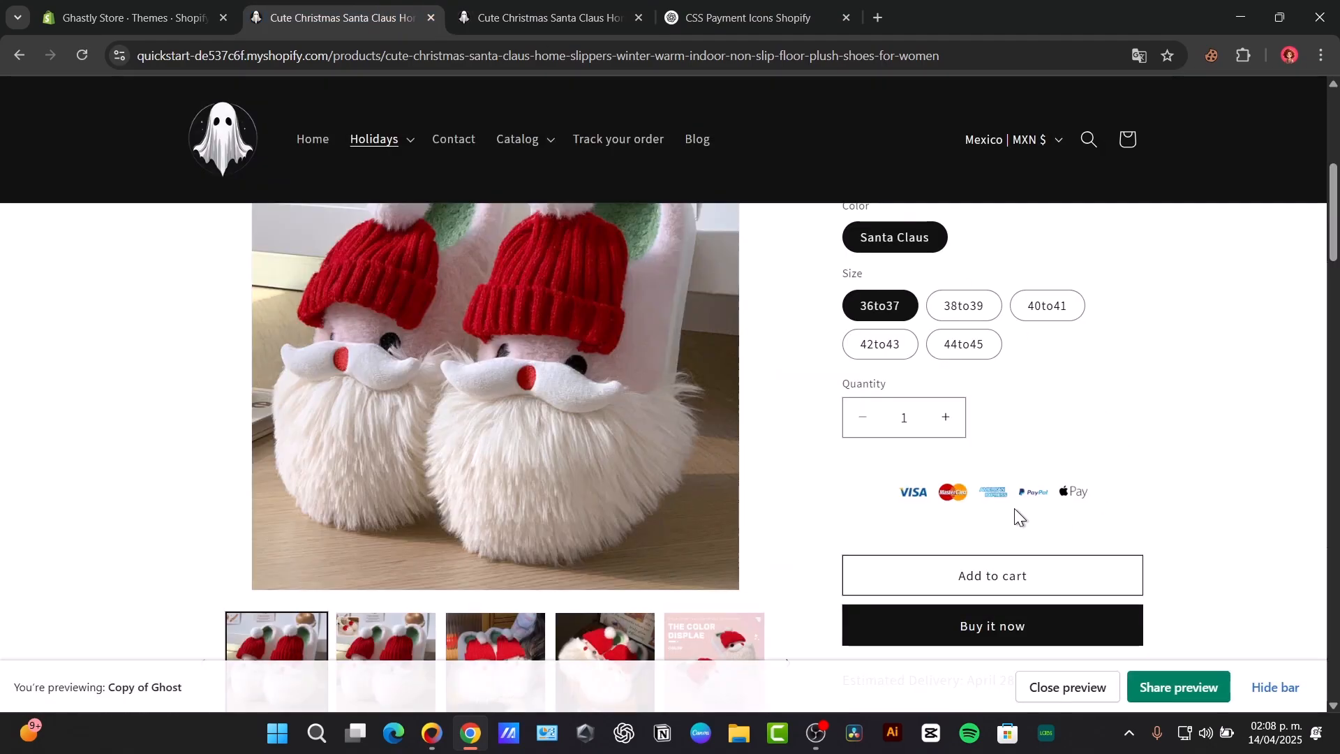